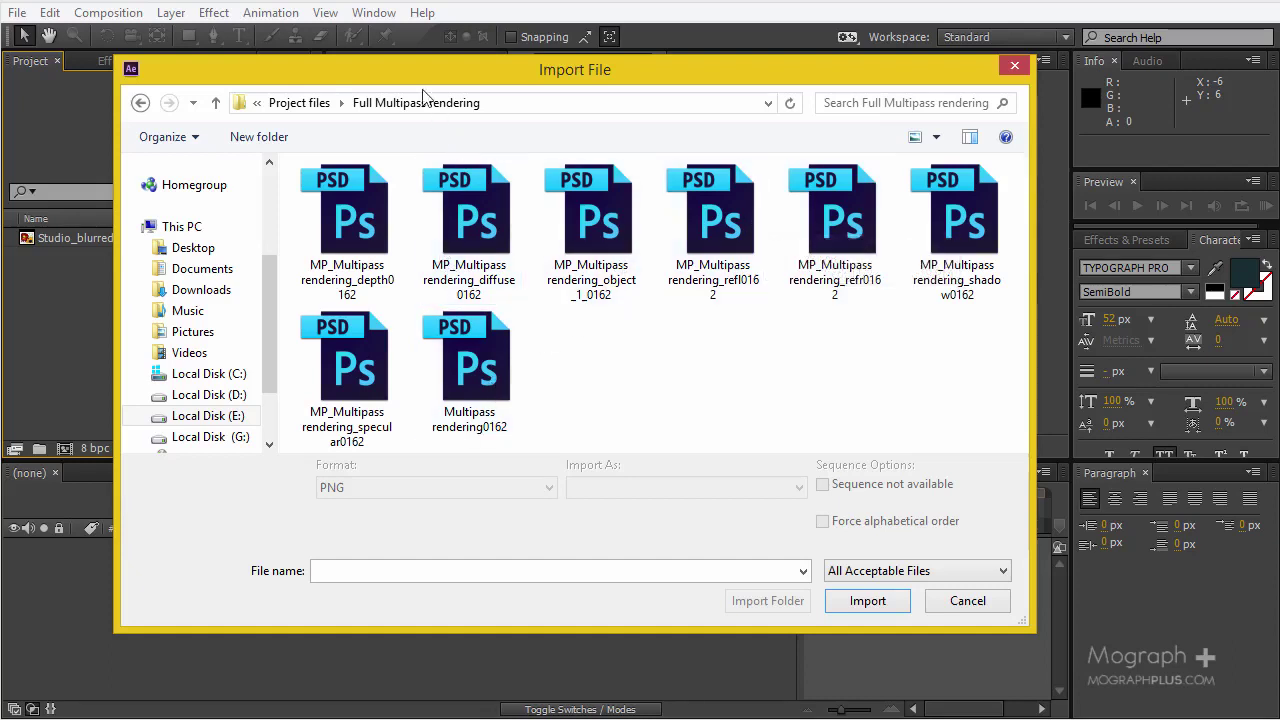
- Import all eight multipass PSD render passes, interpreting each one's alpha as Straight
{"action": "left_click_drag", "start_coordinate": [410, 70], "coordinate": [443, 90]}
{"action": "left_click", "coordinate": [361, 218]}
{"action": "left_click", "coordinate": [475, 225]}
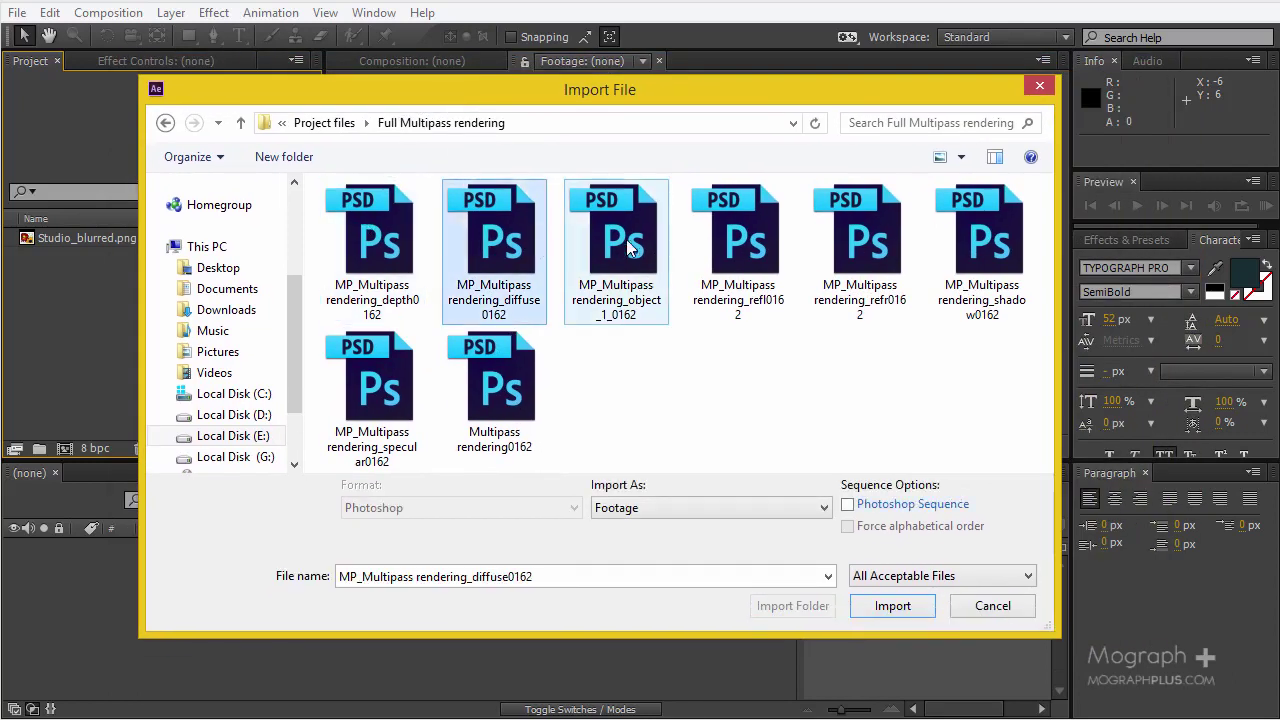
{"action": "left_click", "coordinate": [630, 239]}
{"action": "key", "text": "Right"}
{"action": "key", "text": "Right"}
{"action": "key", "text": "Right"}
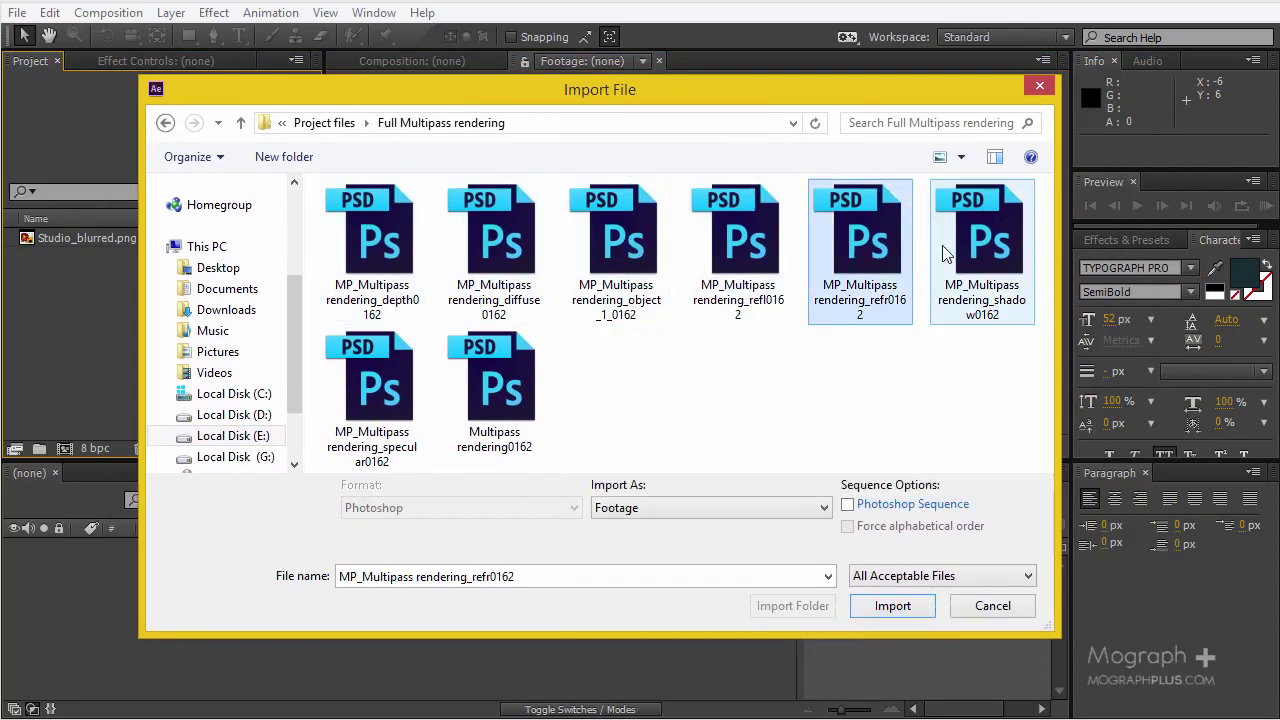
{"action": "left_click", "coordinate": [870, 404]}
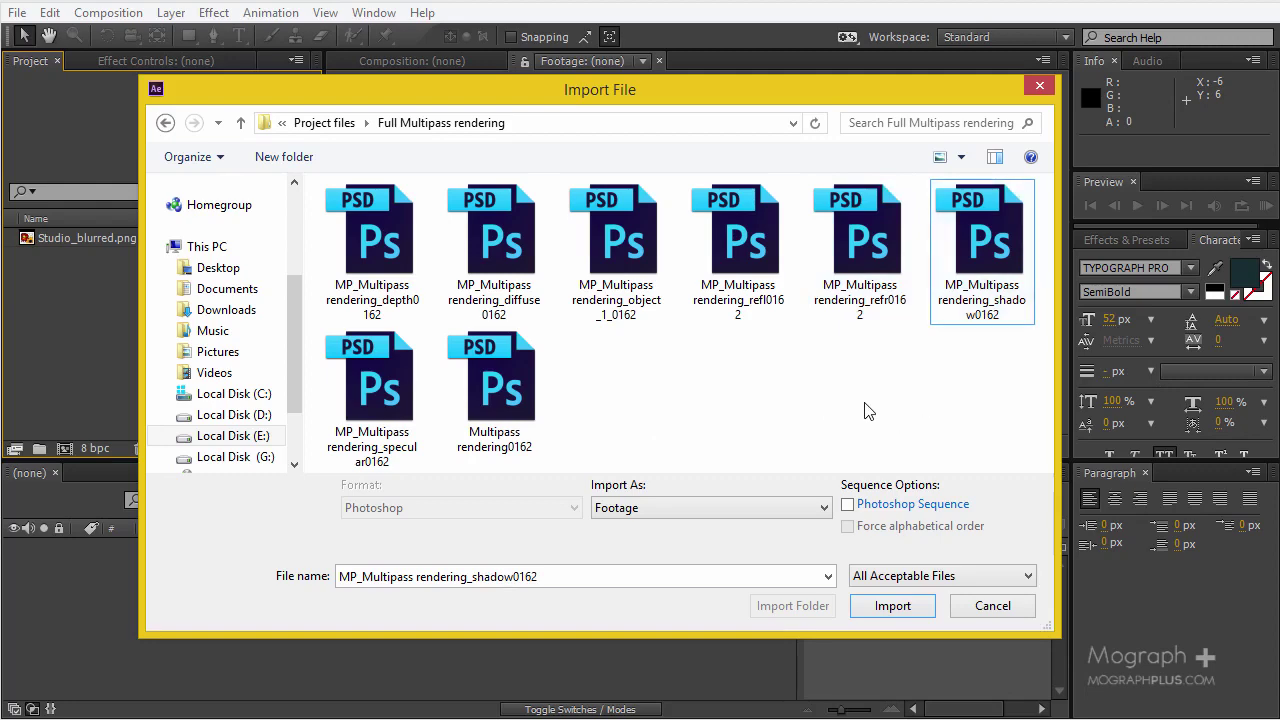
{"action": "key", "text": "ctrl+a"}
{"action": "left_click", "coordinate": [886, 604]}
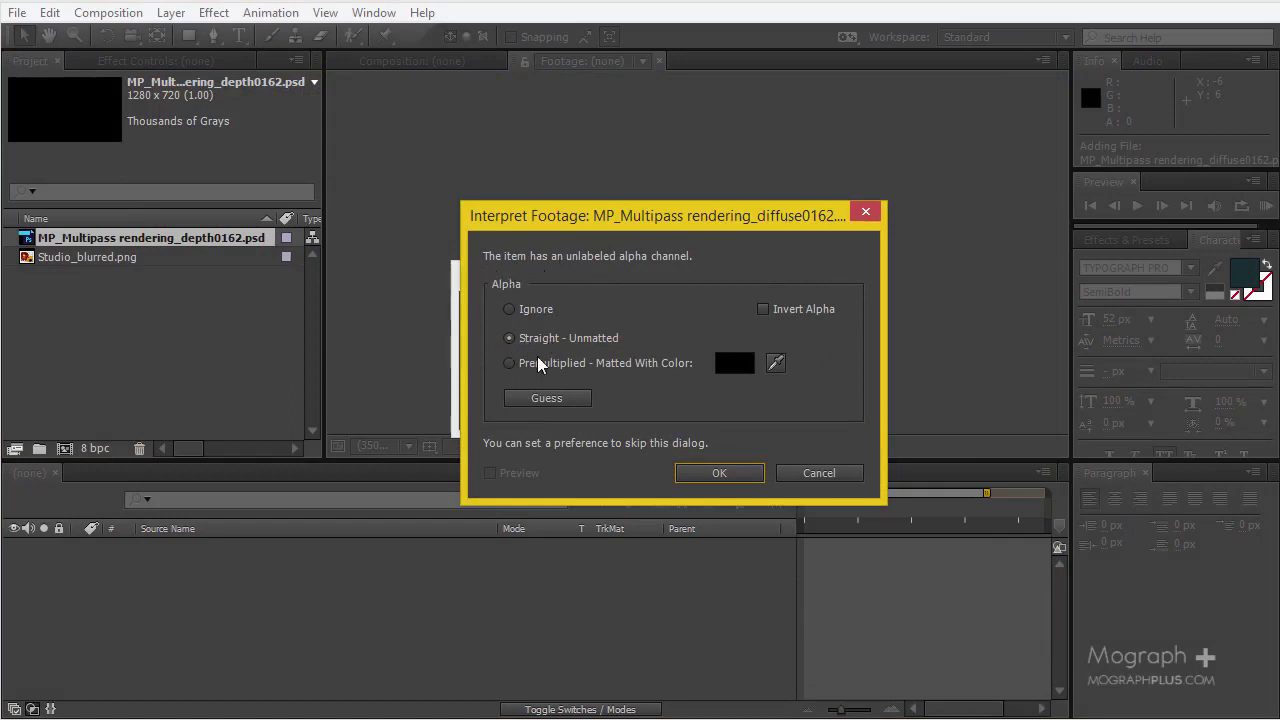
{"action": "left_click", "coordinate": [702, 478]}
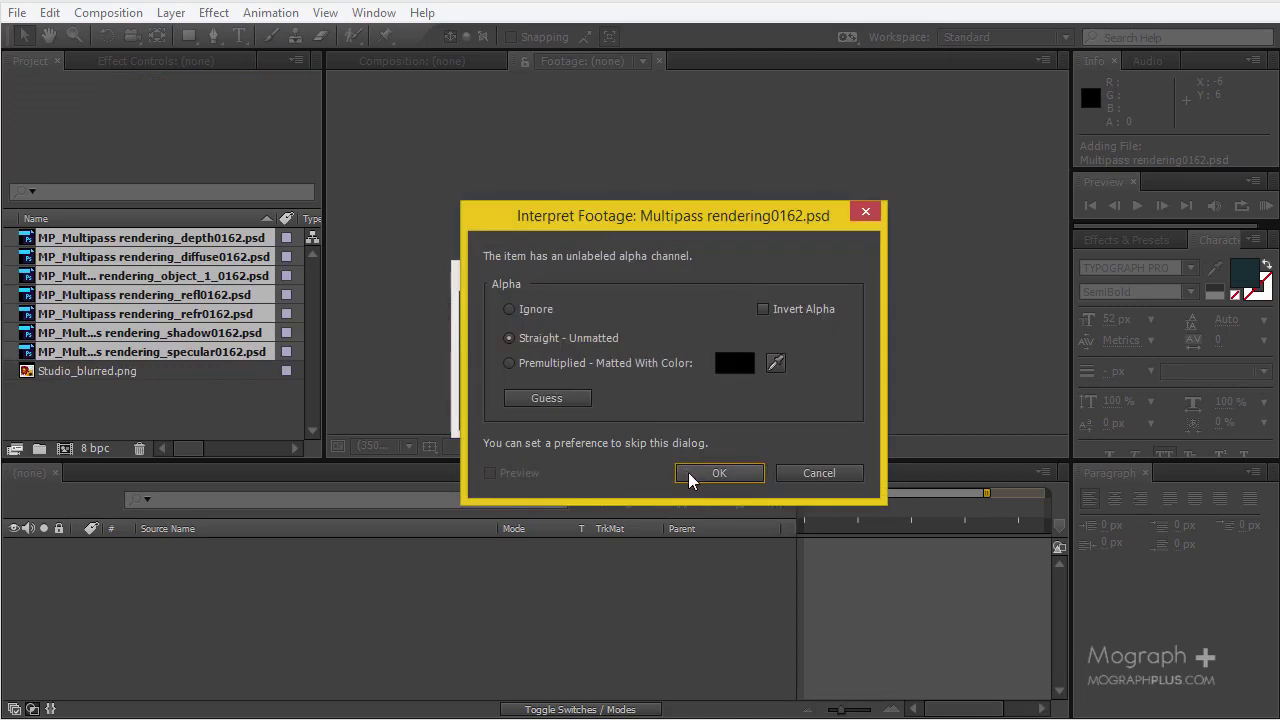
{"action": "left_click", "coordinate": [689, 474]}
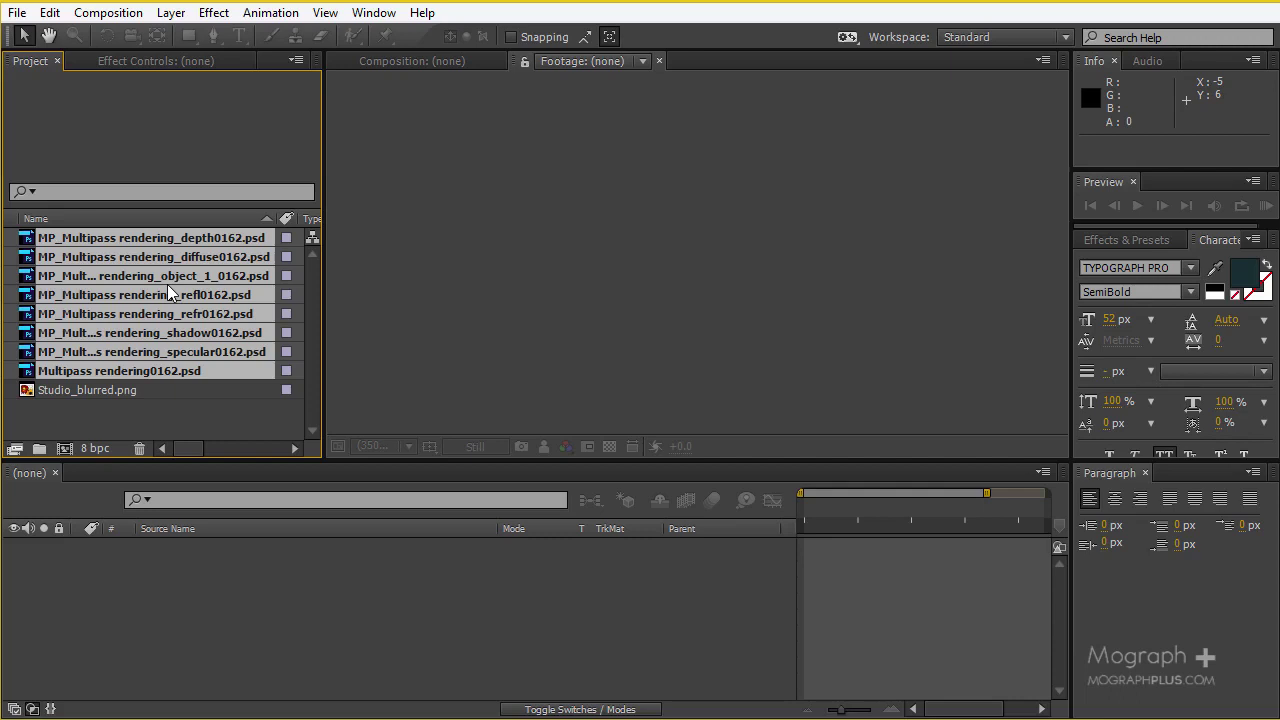
- Create a new composition from the Multipass rendering0162.psd footage
{"action": "left_click", "coordinate": [137, 409]}
{"action": "left_click", "coordinate": [136, 378]}
{"action": "left_click_drag", "start_coordinate": [128, 373], "coordinate": [64, 448]}
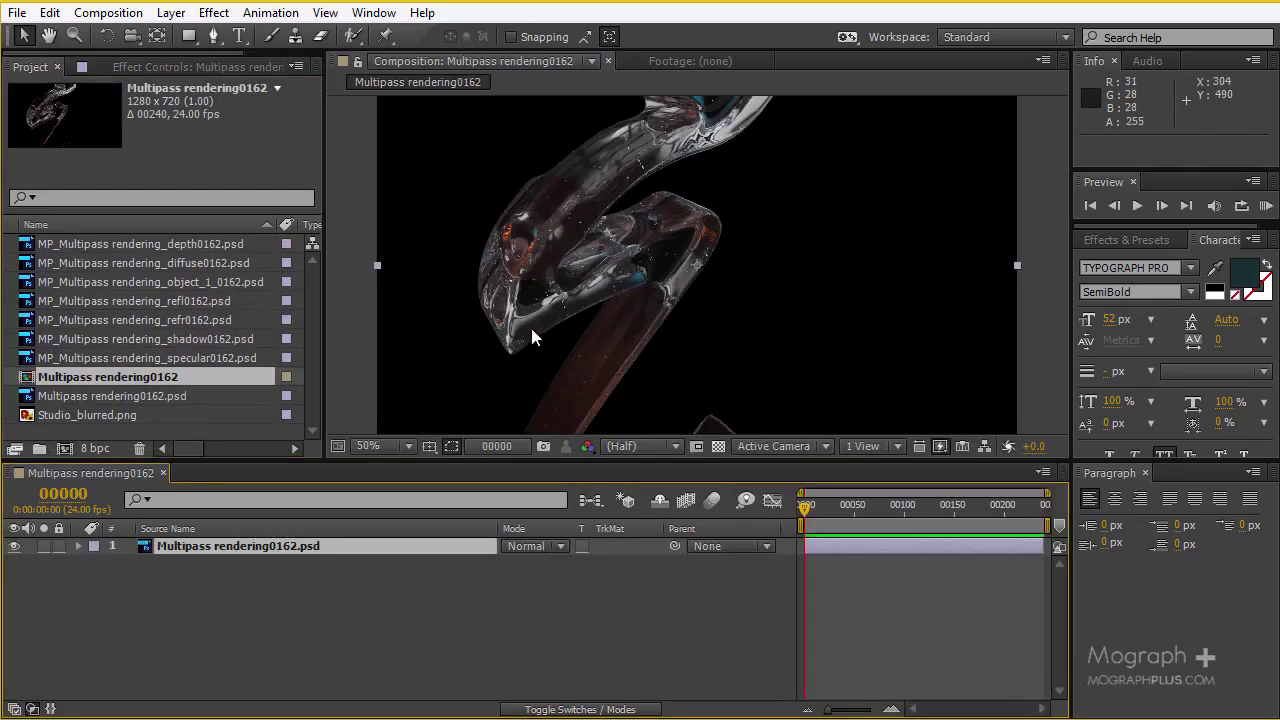
{"action": "scroll", "coordinate": [531, 328], "scroll_direction": "up", "scroll_amount": 2}
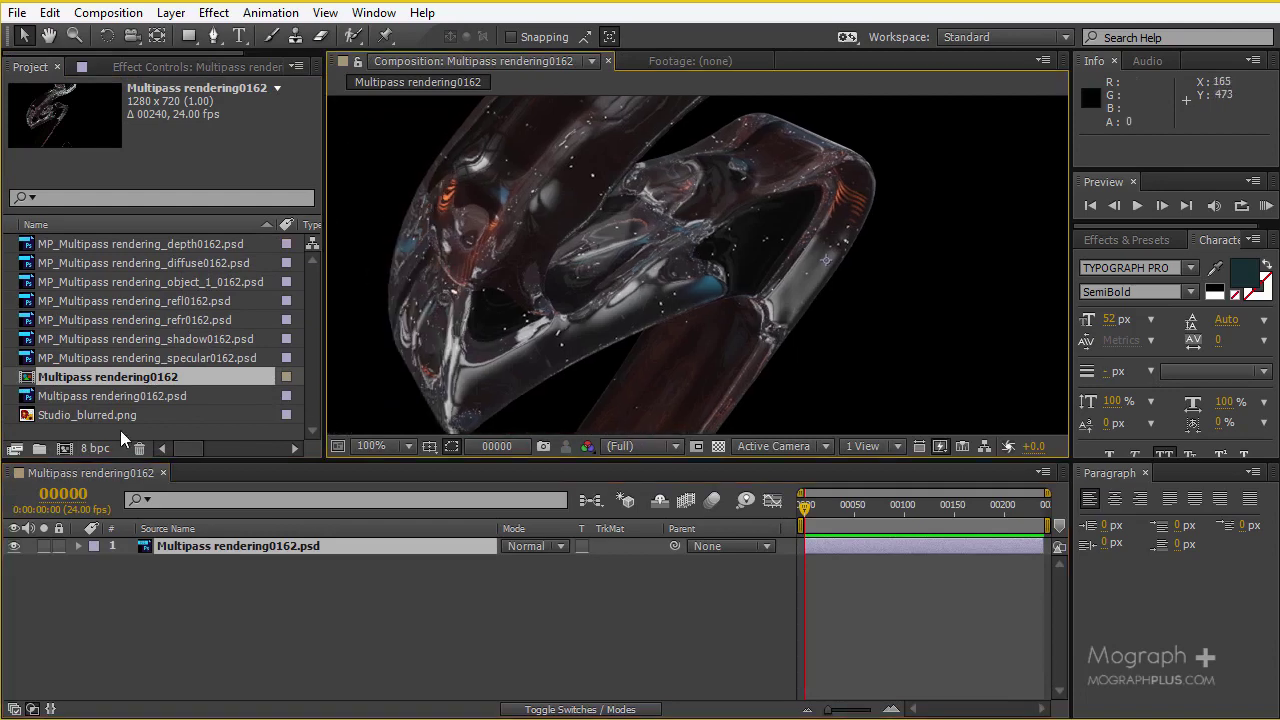
- Place Studio_blurred.png beneath the beauty layer and scale it to 235%
{"action": "left_click_drag", "start_coordinate": [112, 419], "coordinate": [187, 594]}
{"action": "scroll", "coordinate": [494, 343], "scroll_direction": "down", "scroll_amount": 2}
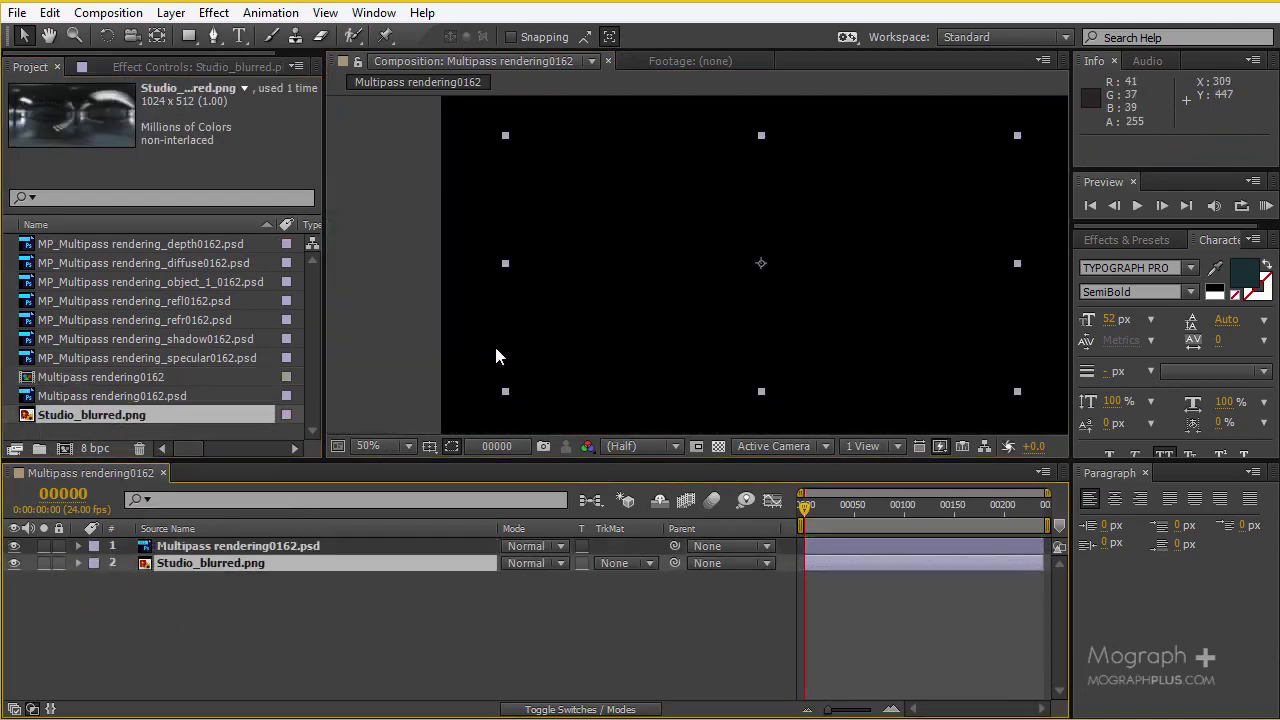
{"action": "scroll", "coordinate": [577, 330], "scroll_direction": "down", "scroll_amount": 1}
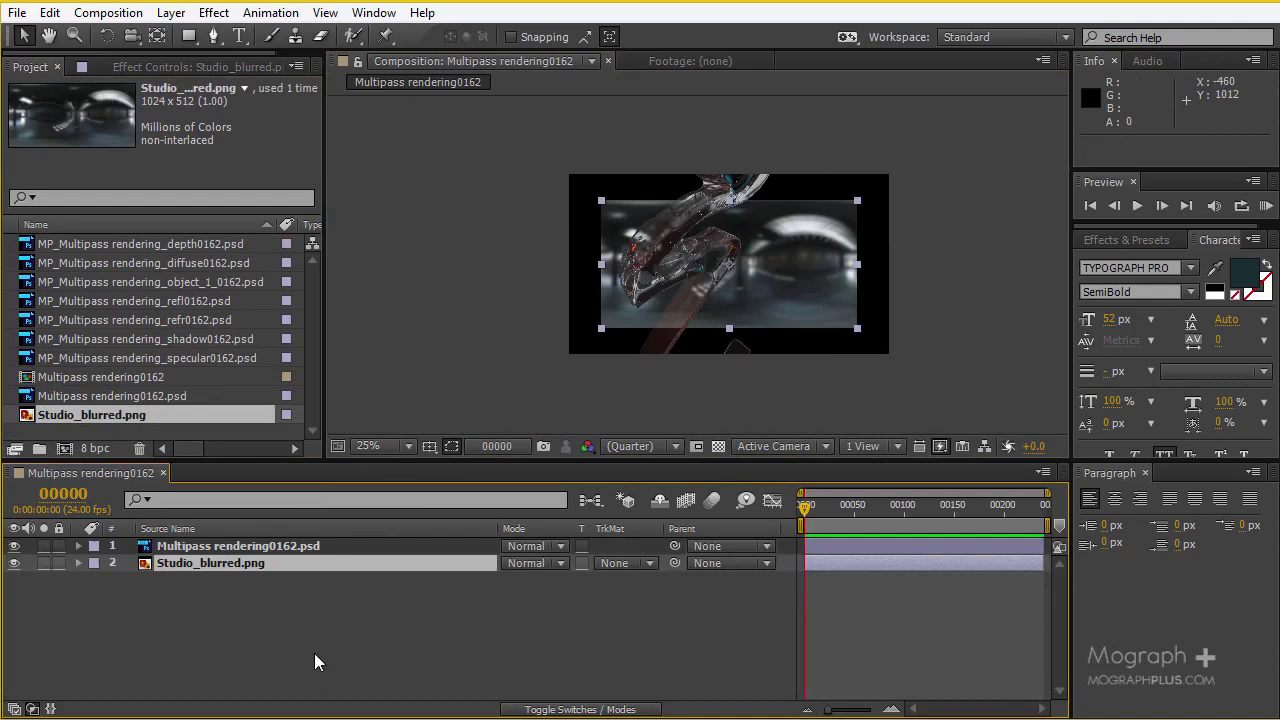
{"action": "key", "text": "s"}
{"action": "left_click_drag", "start_coordinate": [577, 594], "coordinate": [697, 521]}
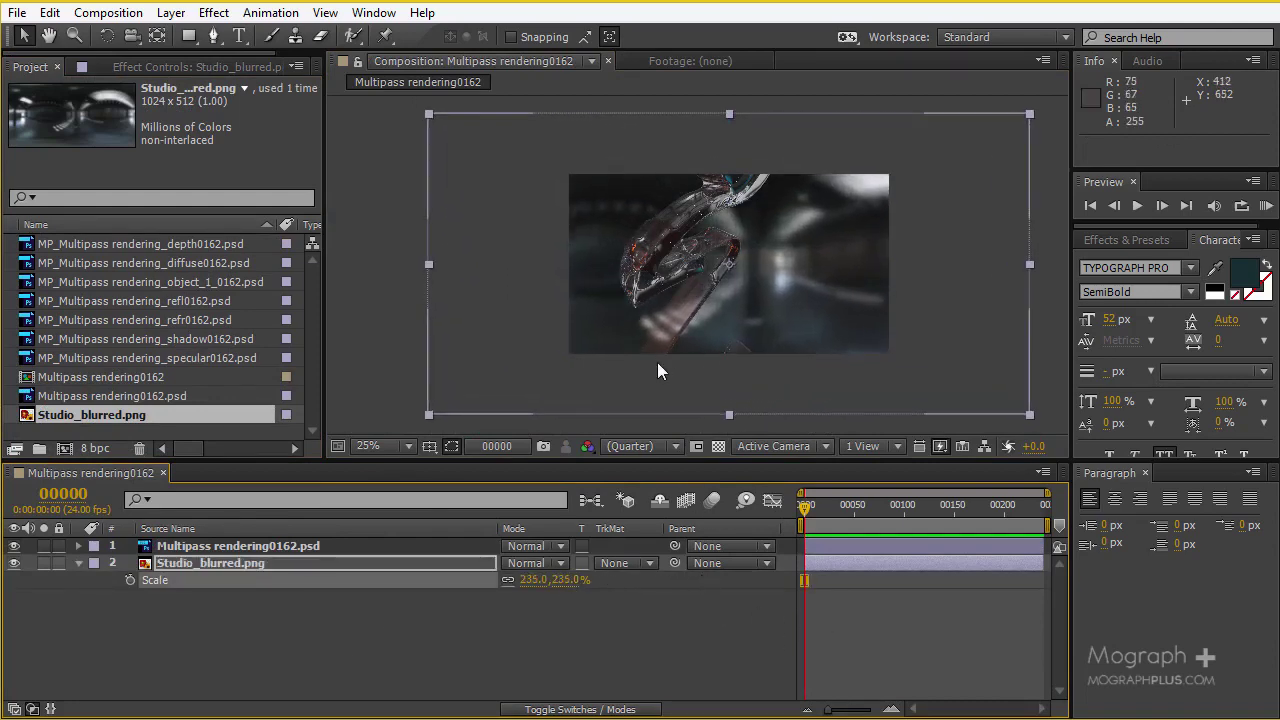
{"action": "scroll", "coordinate": [656, 296], "scroll_direction": "up", "scroll_amount": 2}
{"action": "scroll", "coordinate": [575, 272], "scroll_direction": "up", "scroll_amount": 2}
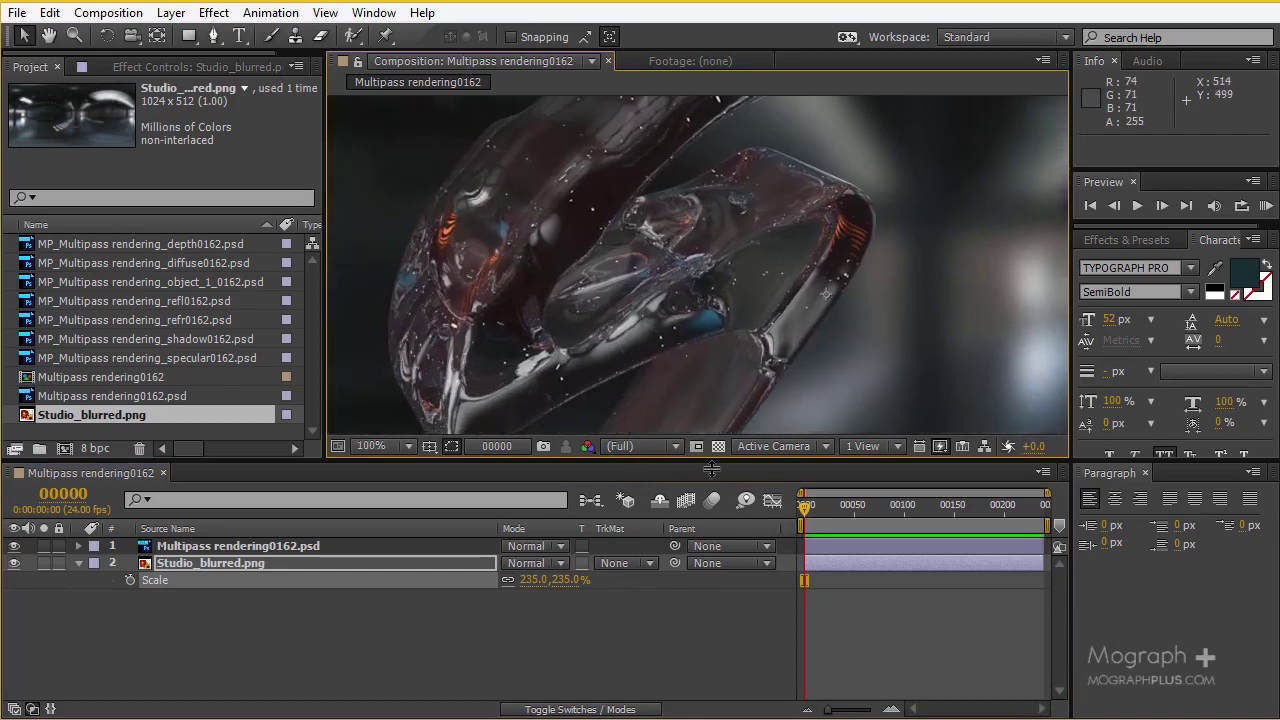
{"action": "left_click_drag", "start_coordinate": [719, 457], "coordinate": [719, 562]}
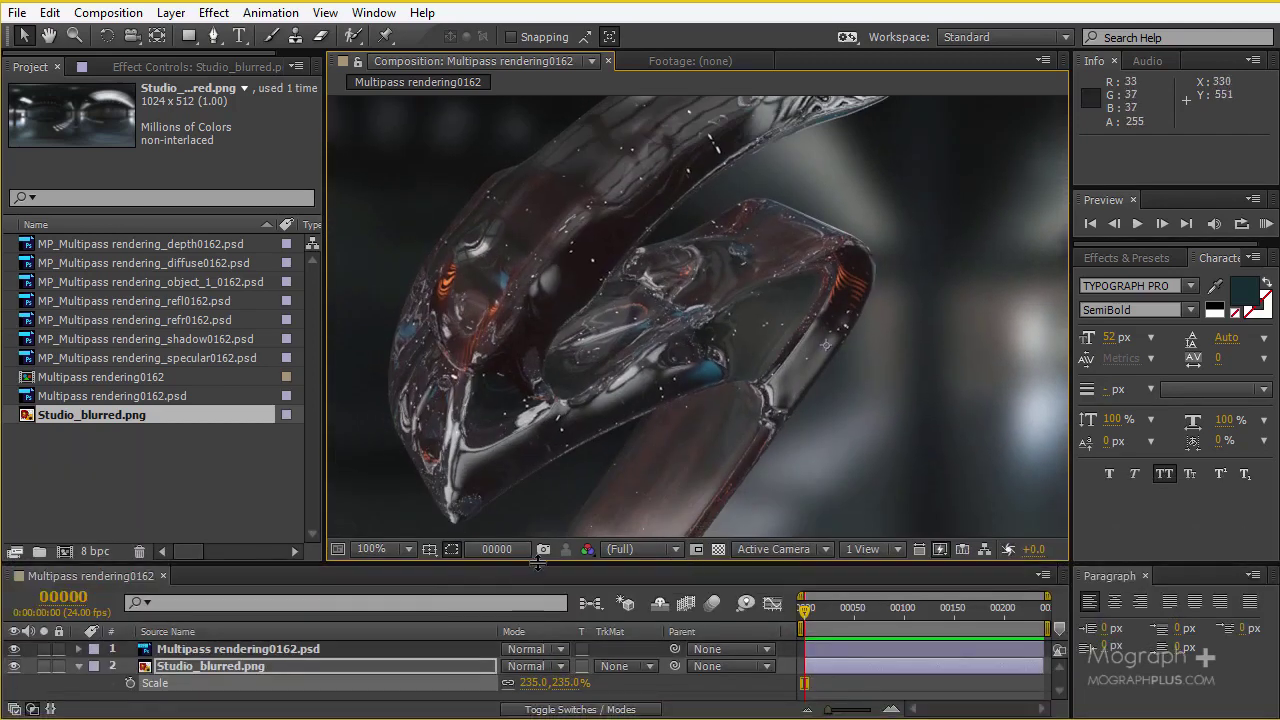
{"action": "left_click_drag", "start_coordinate": [537, 565], "coordinate": [537, 443]}
{"action": "left_click", "coordinate": [266, 528]}
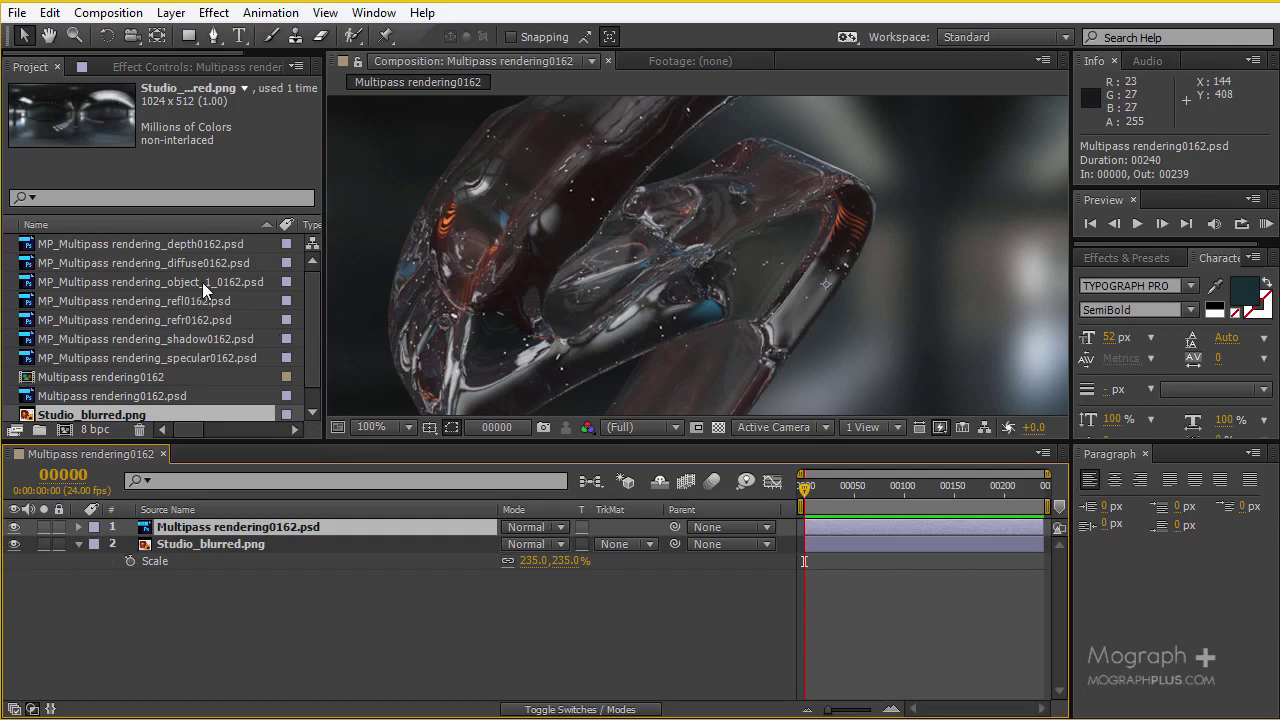
{"action": "left_click_drag", "start_coordinate": [640, 250], "coordinate": [665, 320]}
{"action": "scroll", "coordinate": [665, 320], "scroll_direction": "down", "scroll_amount": 2}
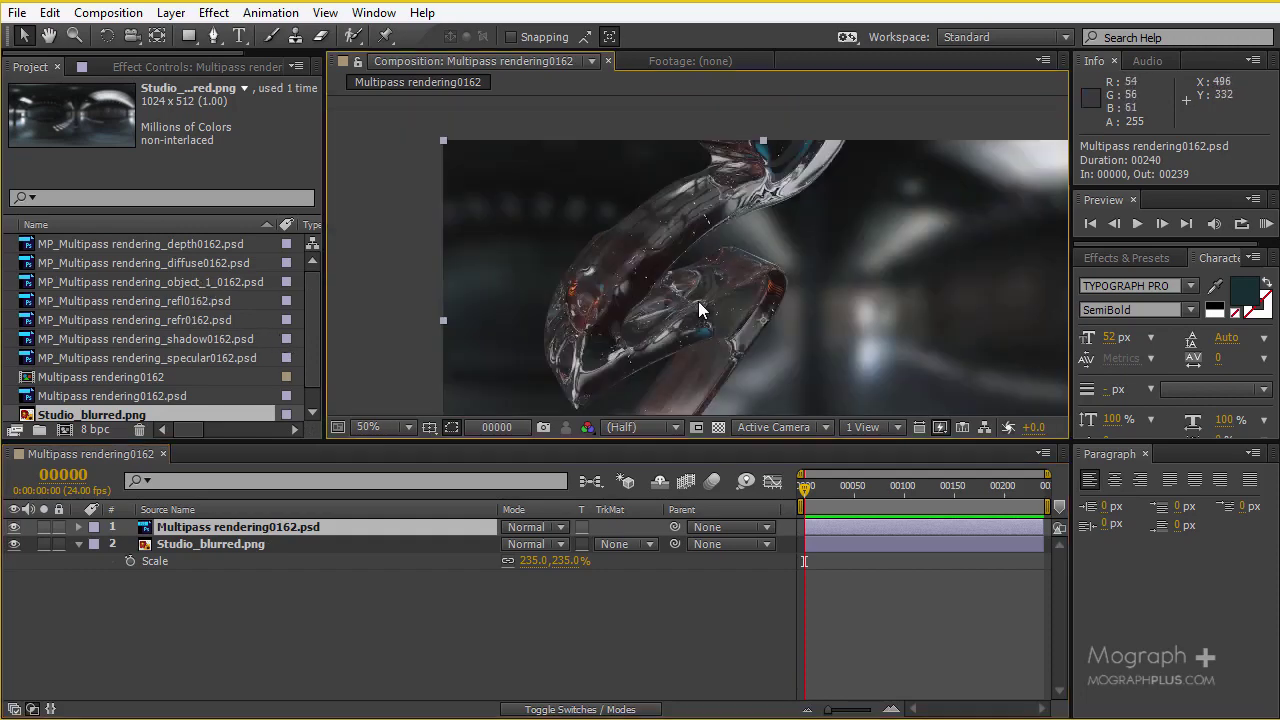
{"action": "left_click", "coordinate": [146, 258]}
{"action": "left_click", "coordinate": [145, 249]}
{"action": "left_click", "coordinate": [149, 280]}
{"action": "left_click", "coordinate": [157, 317]}
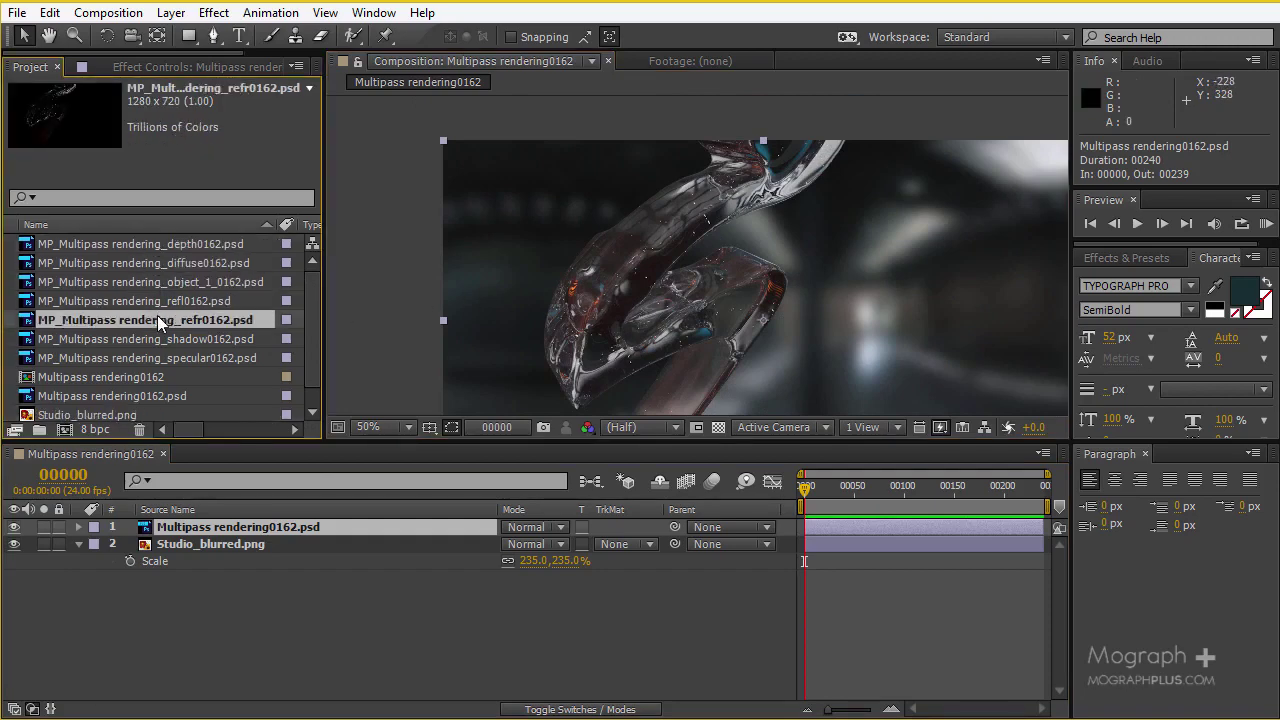
{"action": "scroll", "coordinate": [618, 330], "scroll_direction": "up", "scroll_amount": 2}
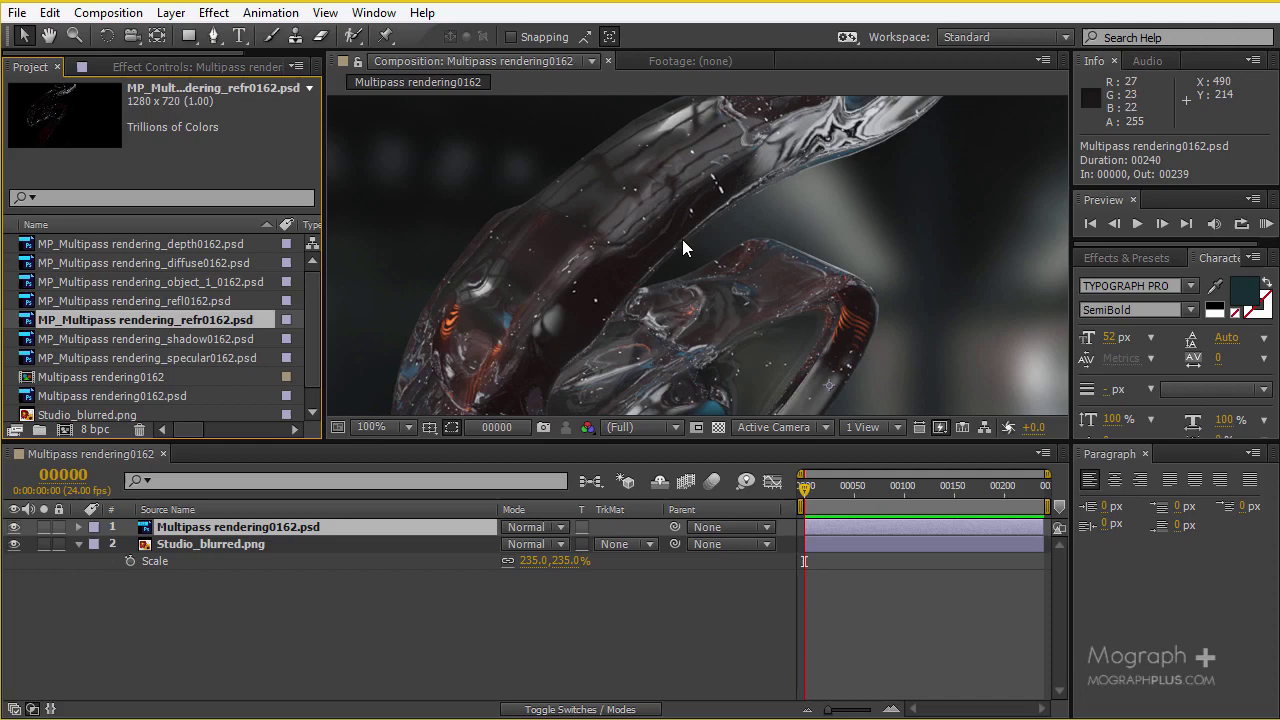
{"action": "scroll", "coordinate": [682, 239], "scroll_direction": "up", "scroll_amount": 2}
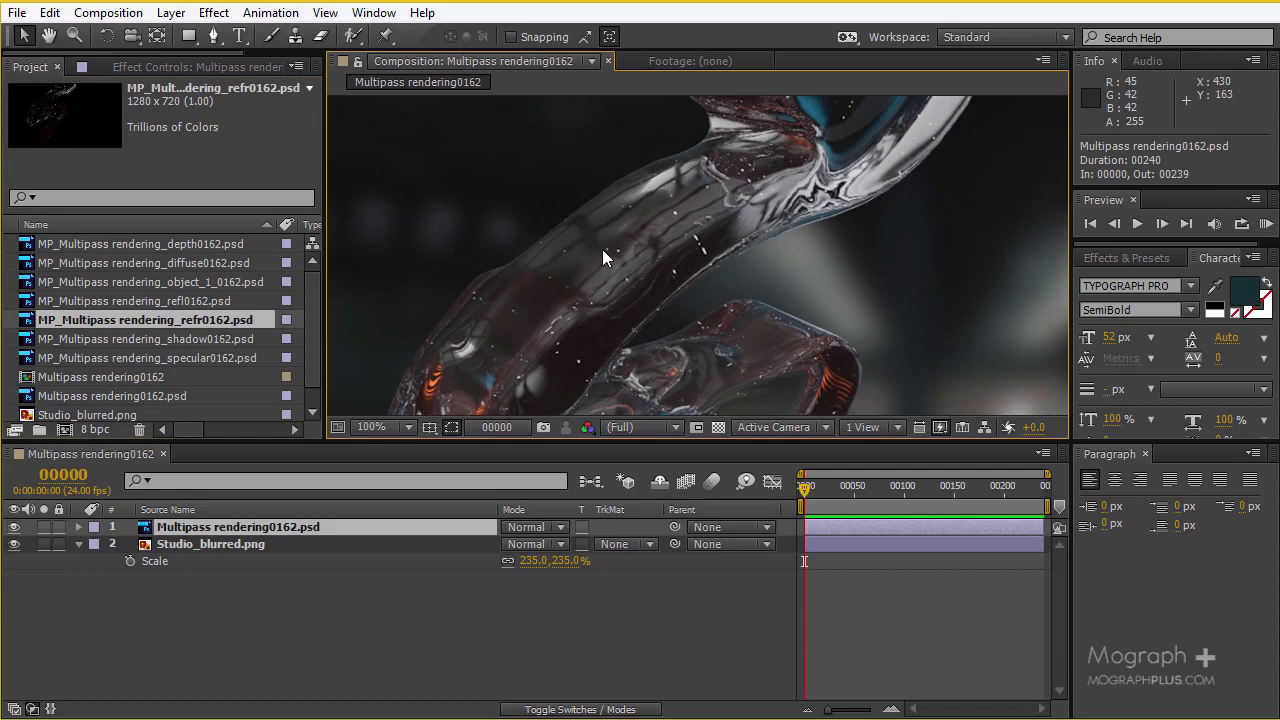
{"action": "scroll", "coordinate": [628, 270], "scroll_direction": "down", "scroll_amount": 3}
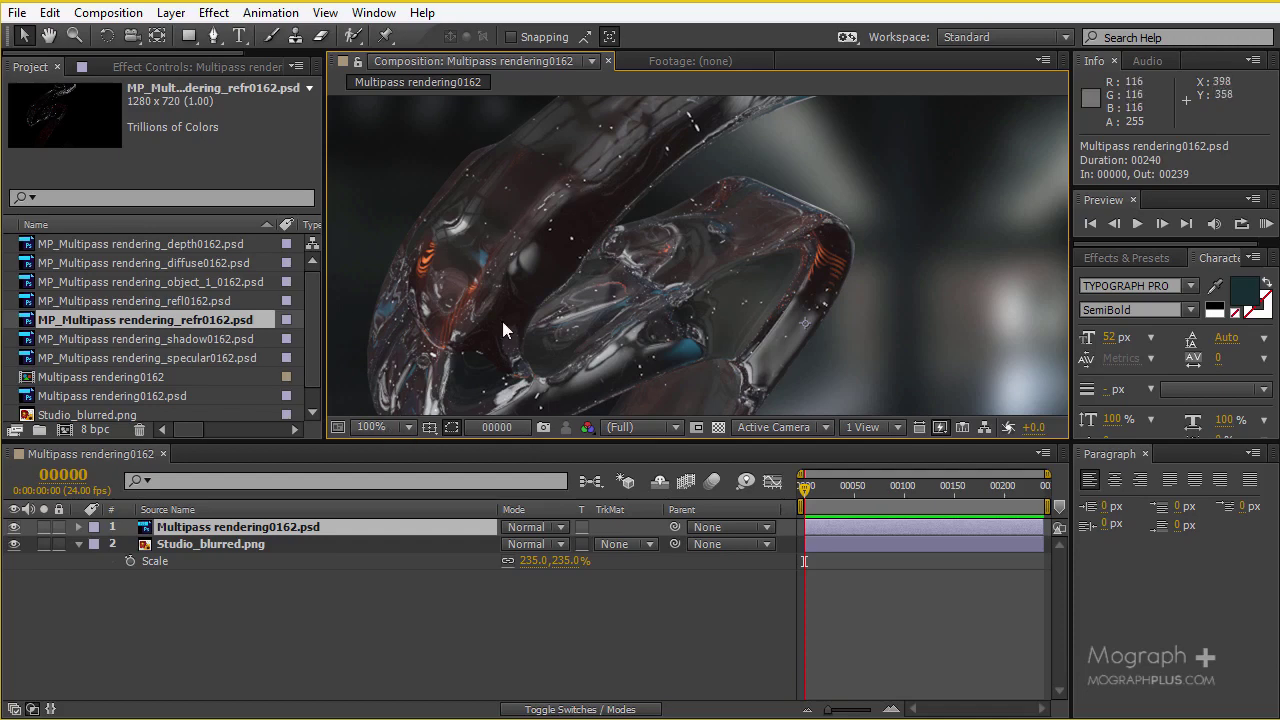
{"action": "left_click", "coordinate": [123, 261]}
{"action": "left_click", "coordinate": [128, 281]}
{"action": "left_click", "coordinate": [129, 300]}
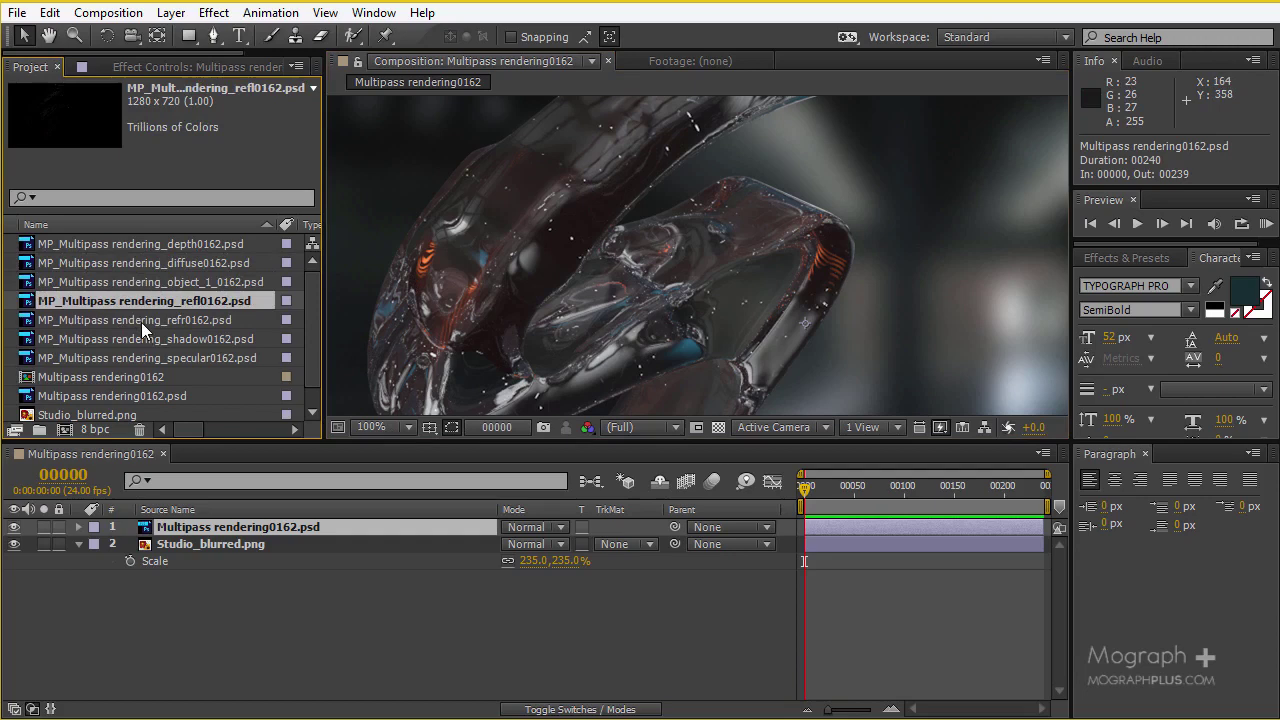
{"action": "left_click", "coordinate": [154, 277]}
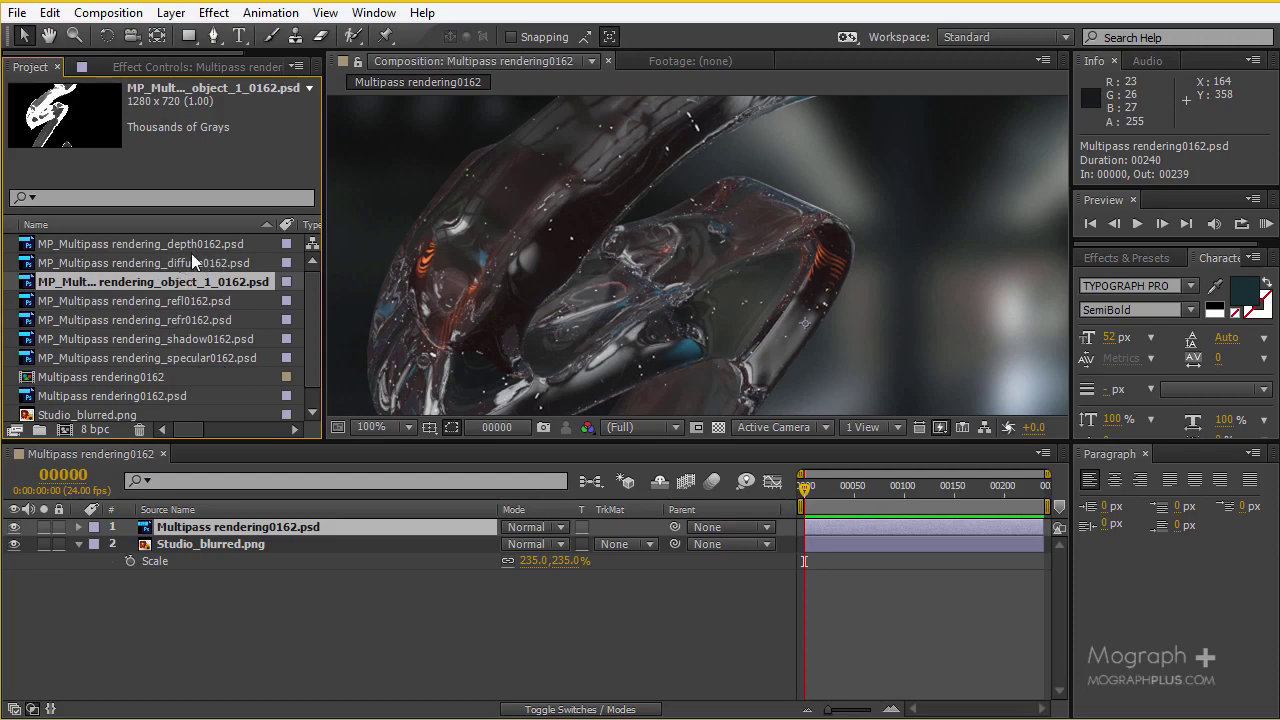
- Make the MP_Multipass rendering_diffuse0162 comp from the diffuse pass and enlarge its viewer
{"action": "left_click", "coordinate": [166, 262]}
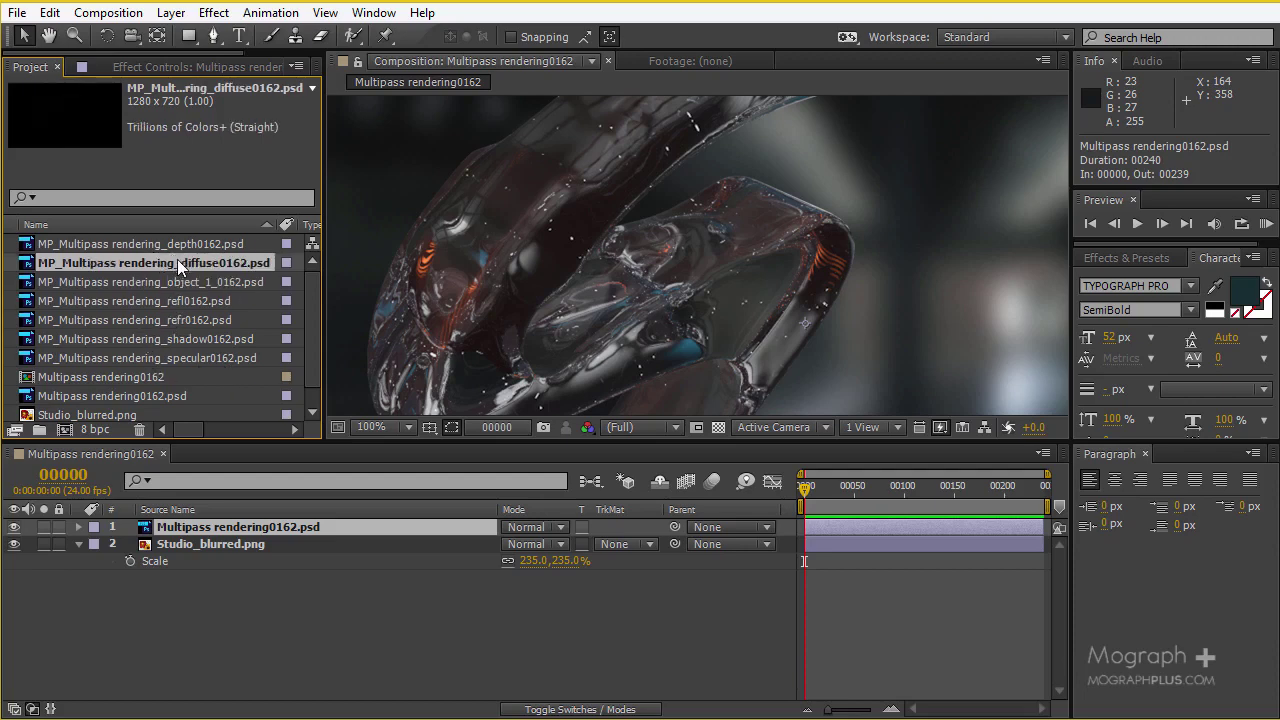
{"action": "left_click_drag", "start_coordinate": [177, 259], "coordinate": [65, 428]}
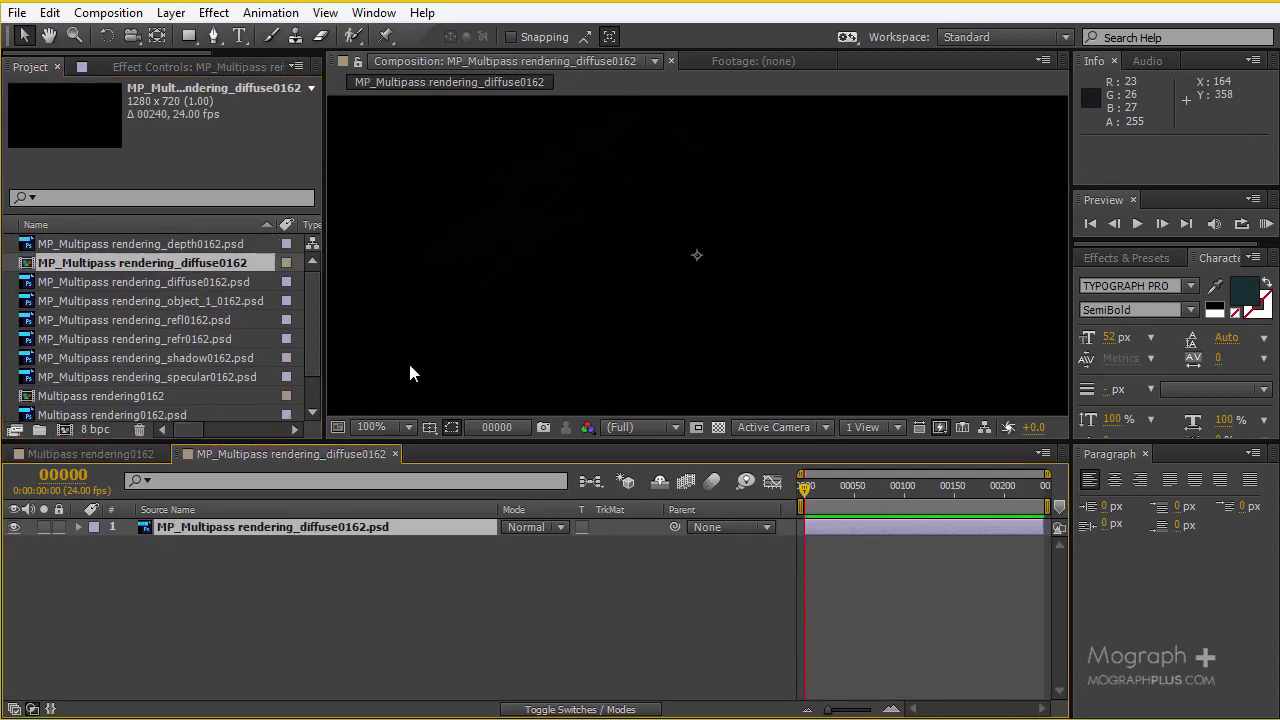
{"action": "left_click_drag", "start_coordinate": [638, 442], "coordinate": [638, 540]}
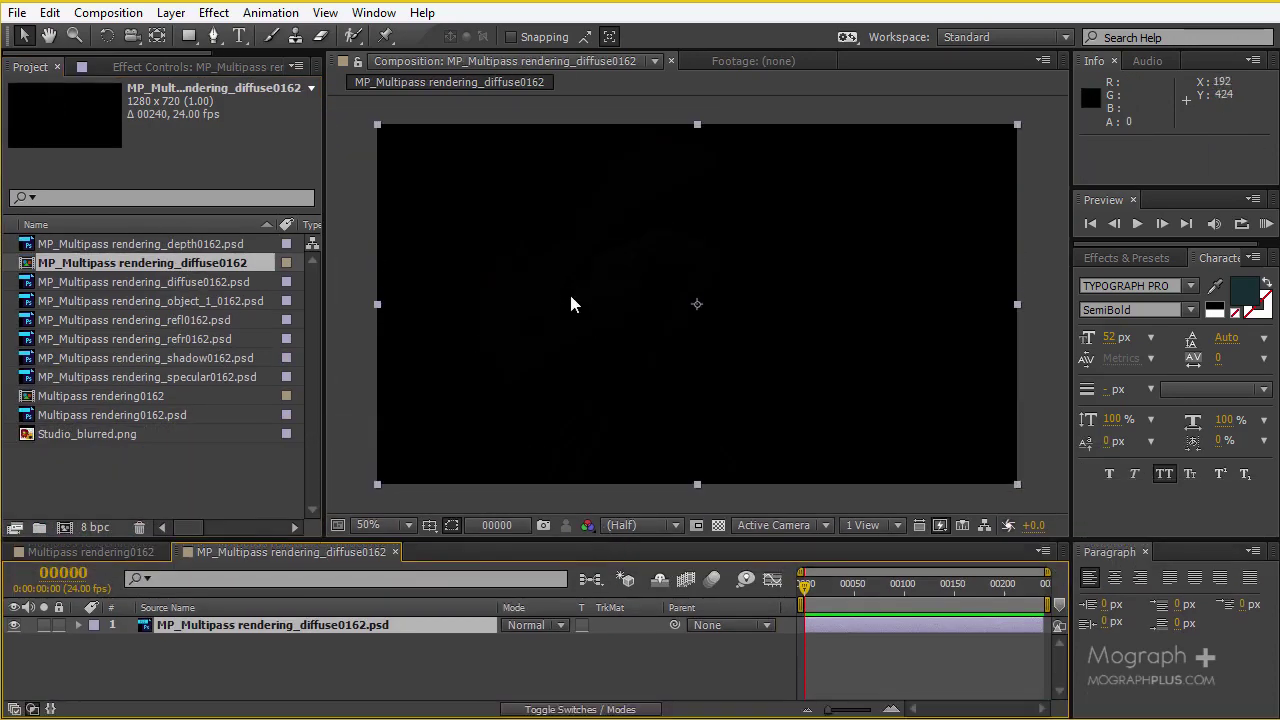
- Set Project Settings to 16 bits per channel, sRGB IEC61966-2.1 working space, linearized
{"action": "left_click", "coordinate": [24, 20]}
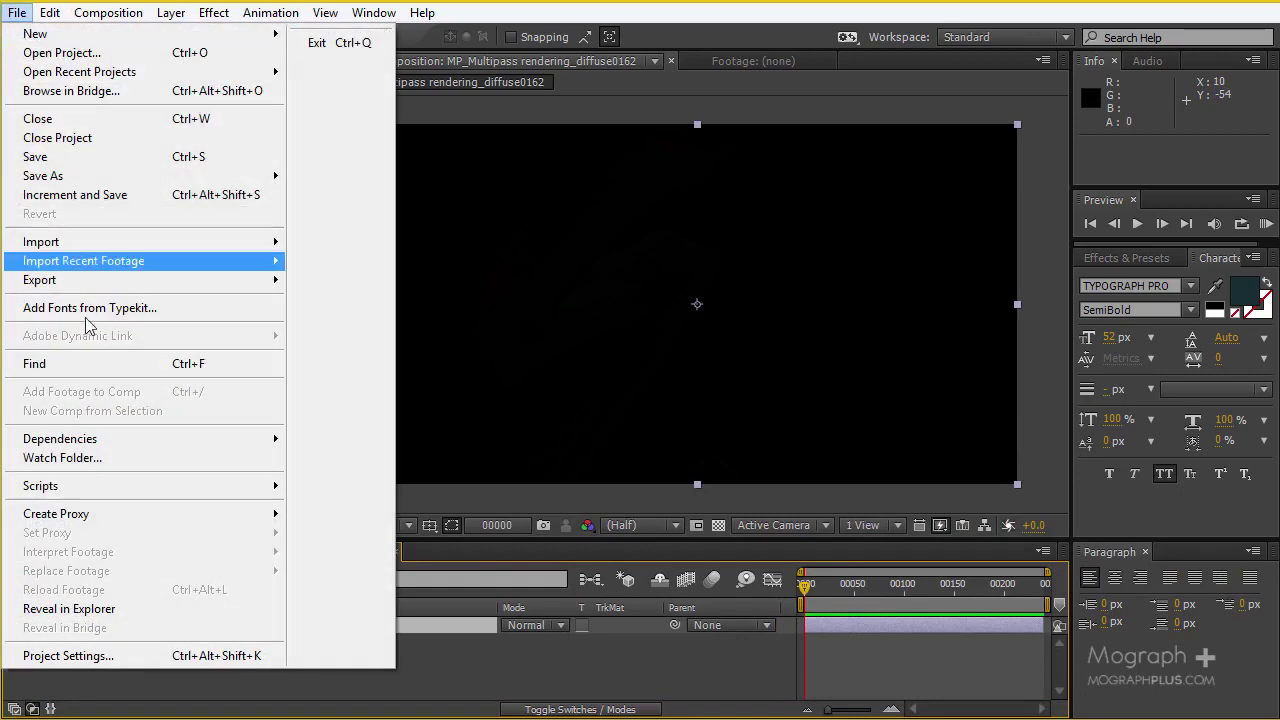
{"action": "left_click", "coordinate": [153, 655]}
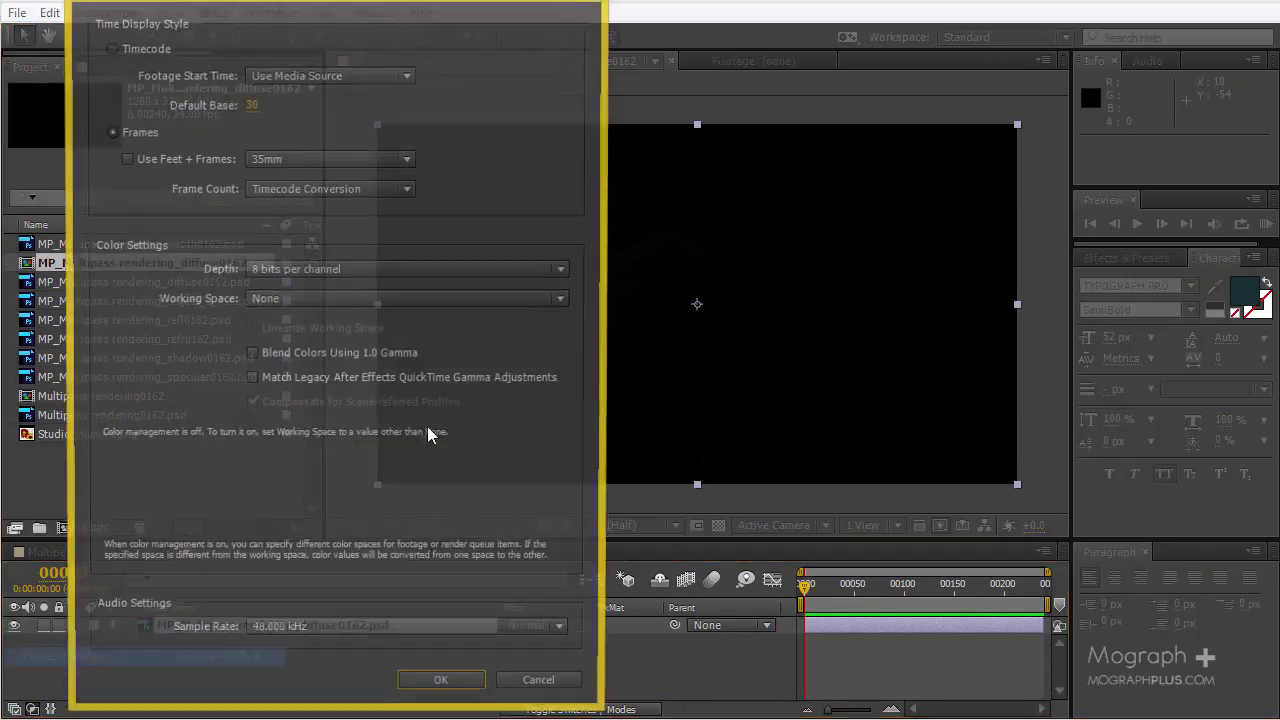
{"action": "left_click_drag", "start_coordinate": [350, 2], "coordinate": [611, 2]}
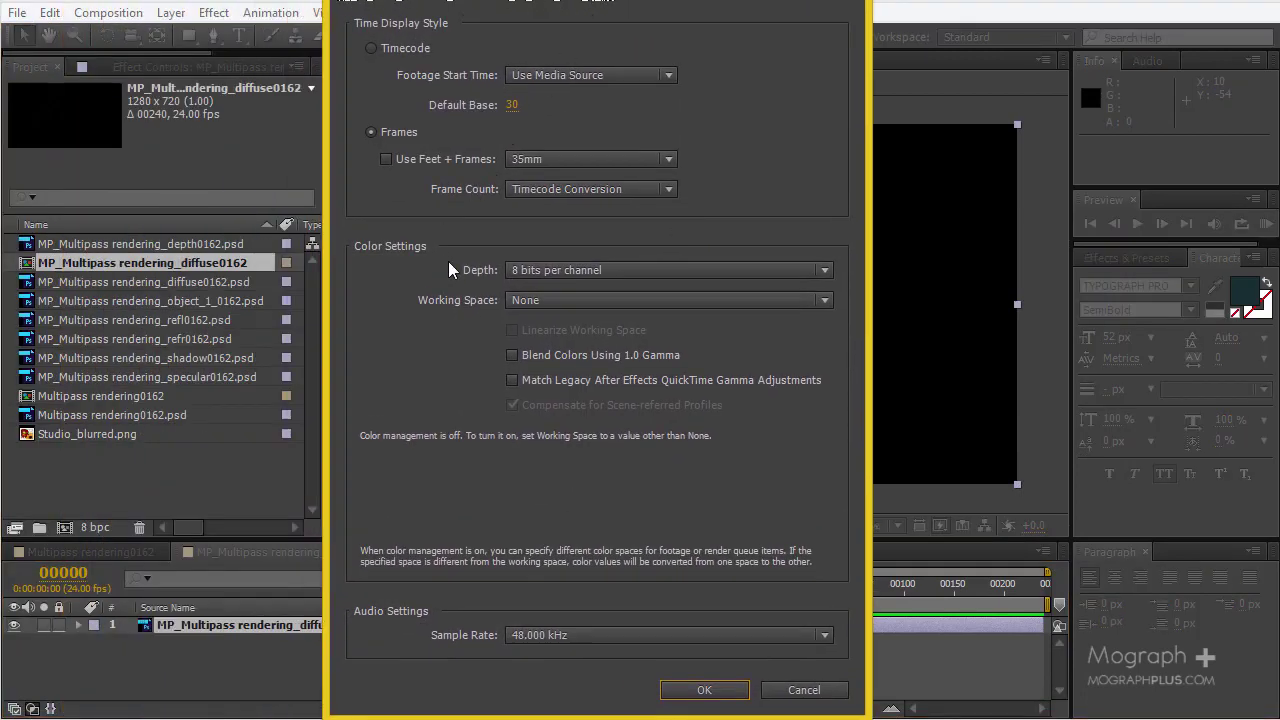
{"action": "left_click", "coordinate": [560, 269]}
{"action": "left_click", "coordinate": [577, 315]}
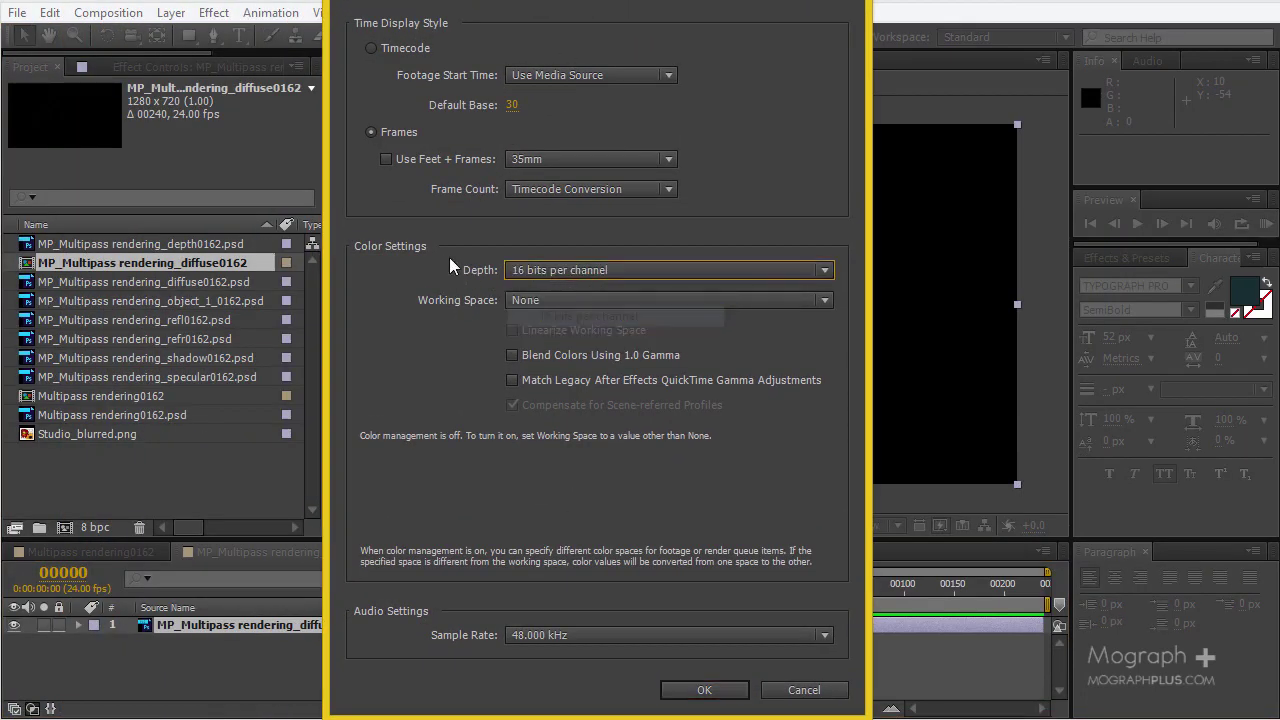
{"action": "left_click", "coordinate": [536, 296]}
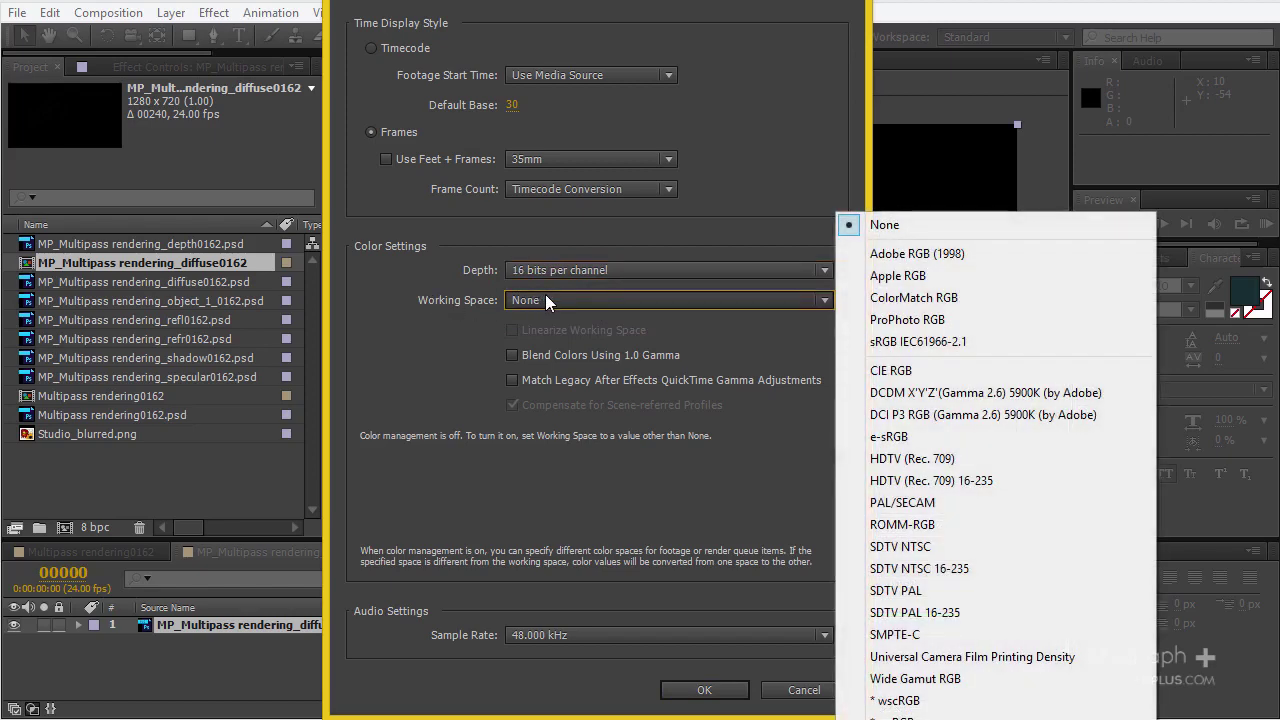
{"action": "left_click", "coordinate": [955, 344]}
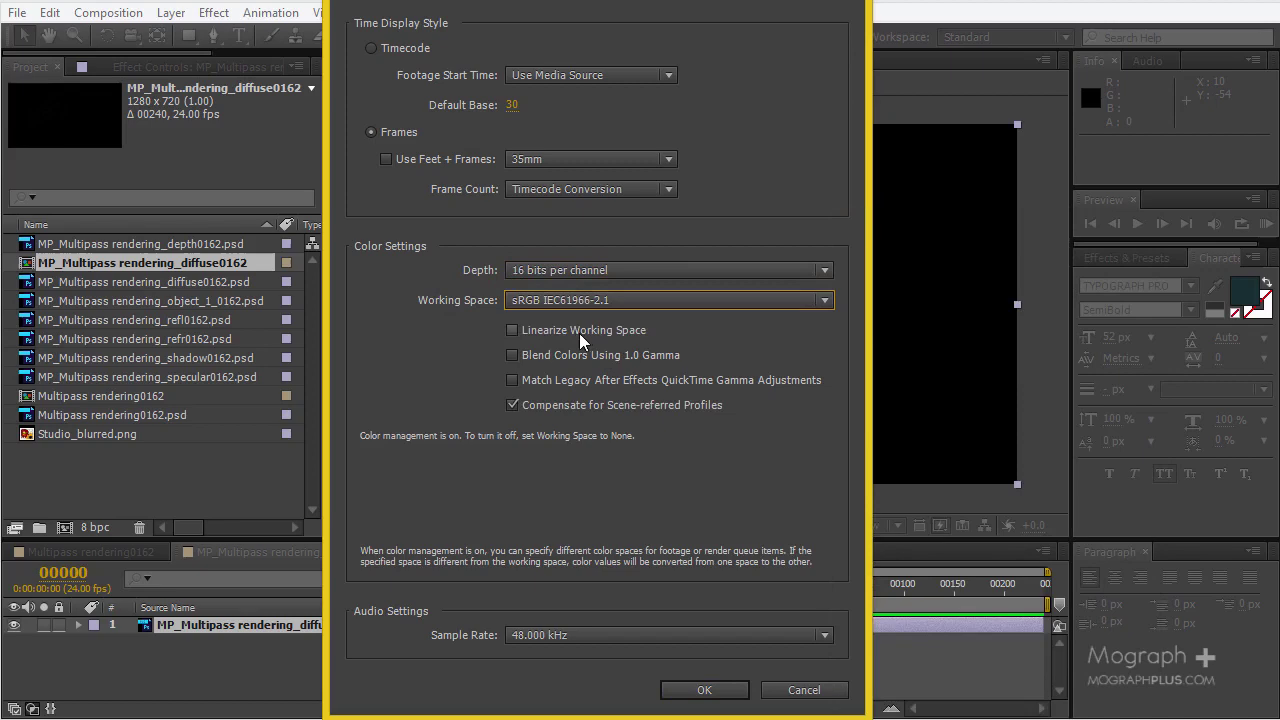
{"action": "left_click", "coordinate": [572, 329]}
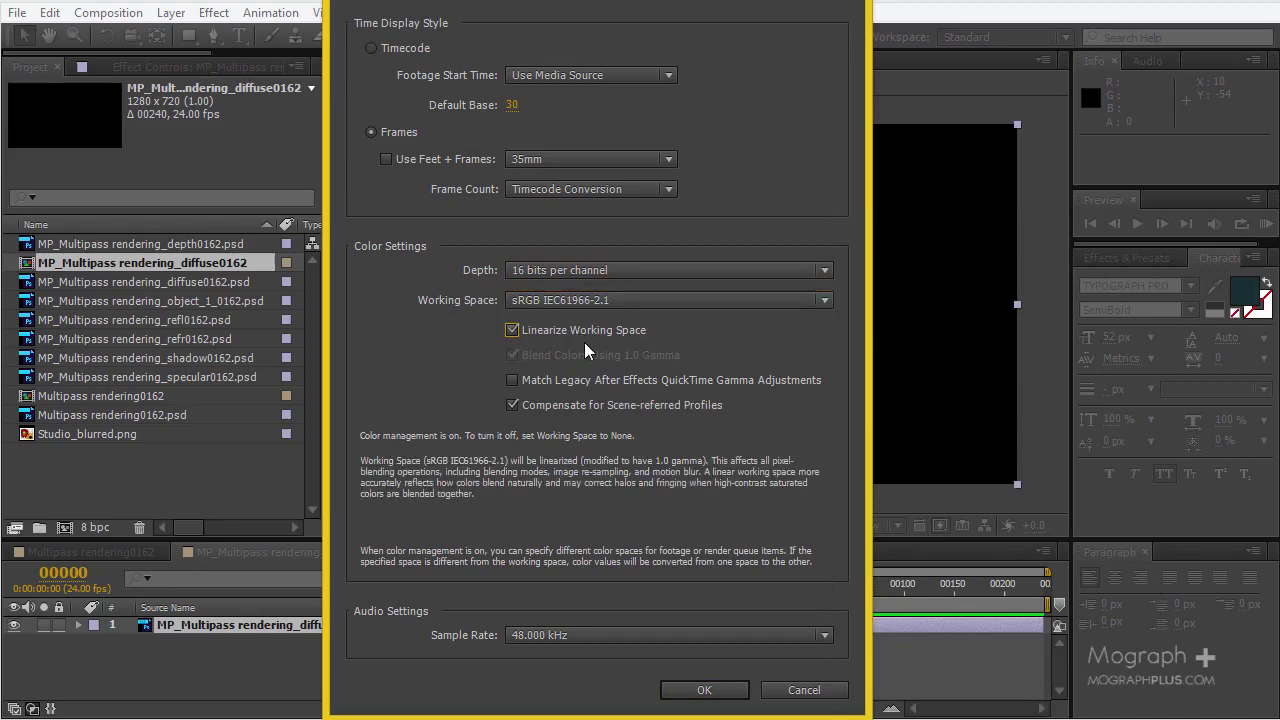
{"action": "left_click", "coordinate": [700, 690]}
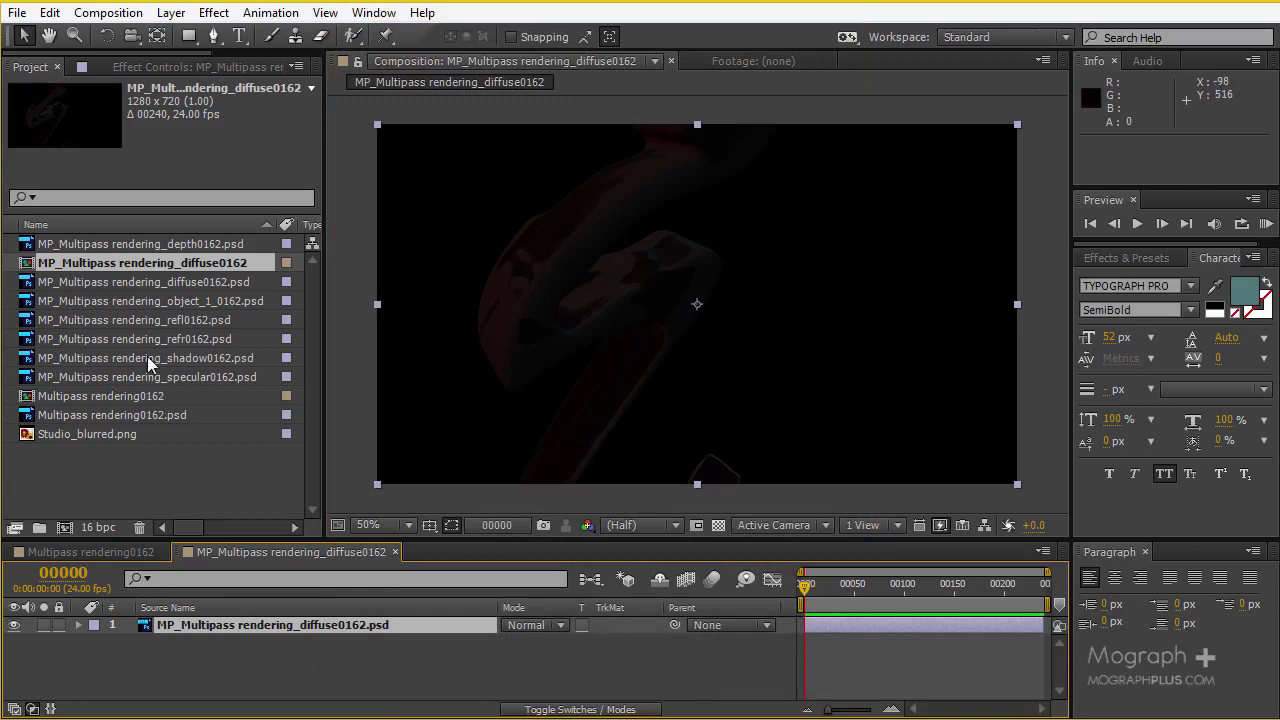
- Layer specular0162.psd above diffuse in Add mode, then shadow0162.psd on top in Multiply
{"action": "left_click_drag", "start_coordinate": [178, 378], "coordinate": [230, 622]}
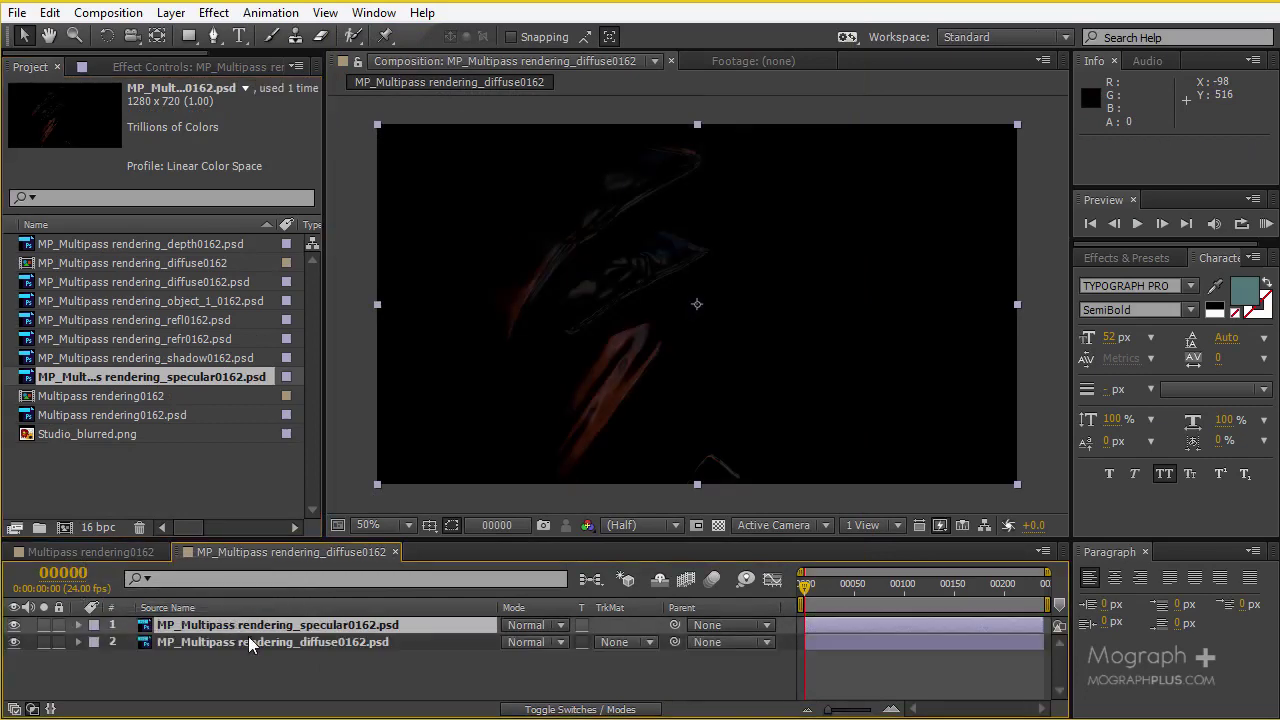
{"action": "left_click", "coordinate": [548, 625]}
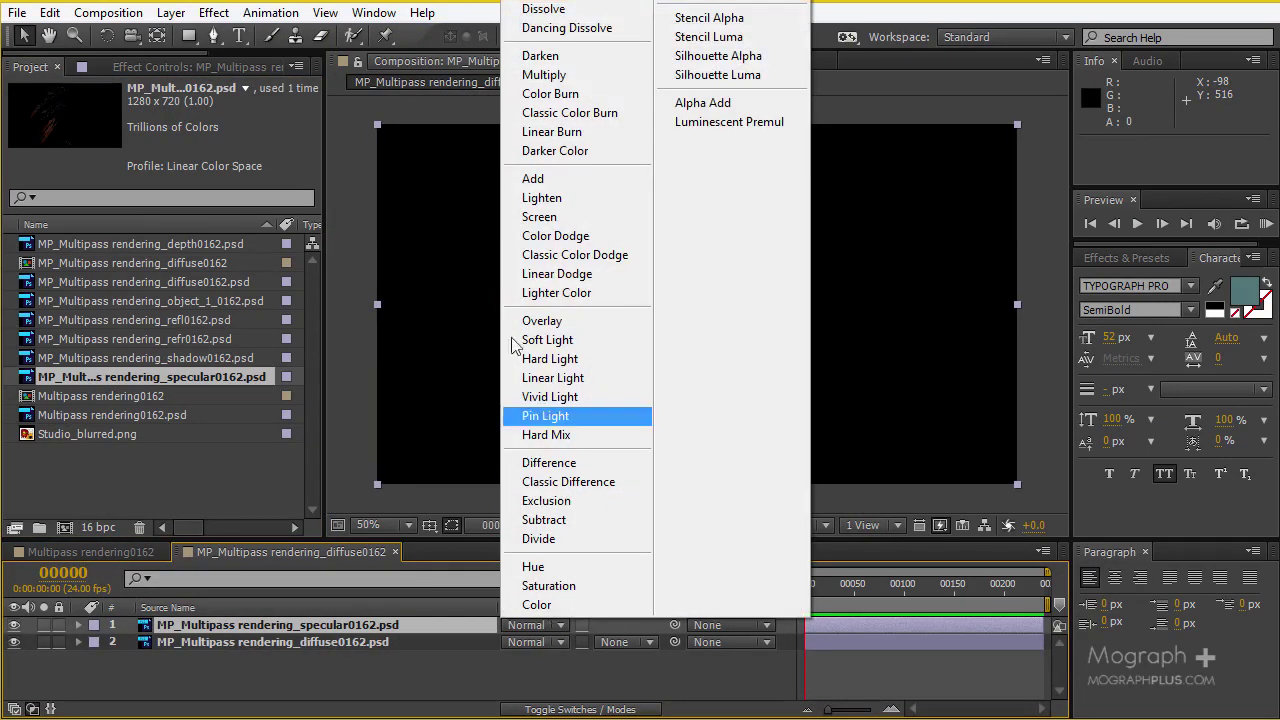
{"action": "left_click", "coordinate": [524, 178]}
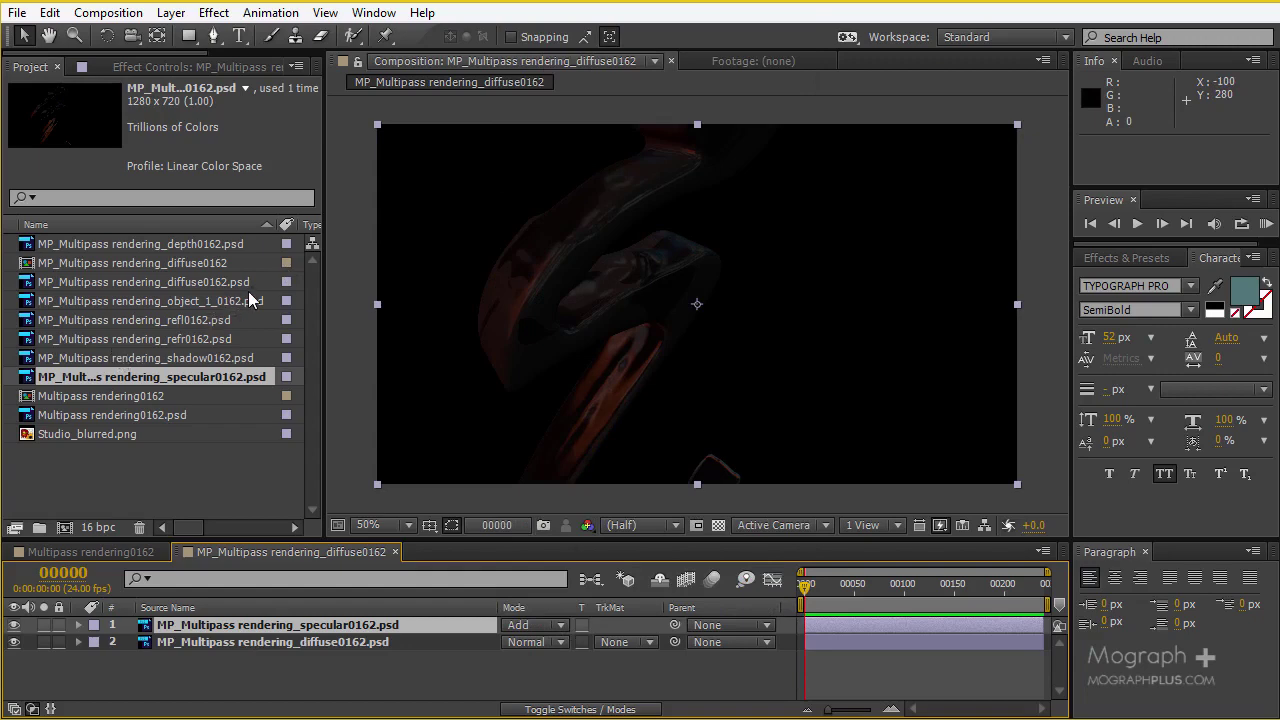
{"action": "left_click_drag", "start_coordinate": [203, 357], "coordinate": [254, 619]}
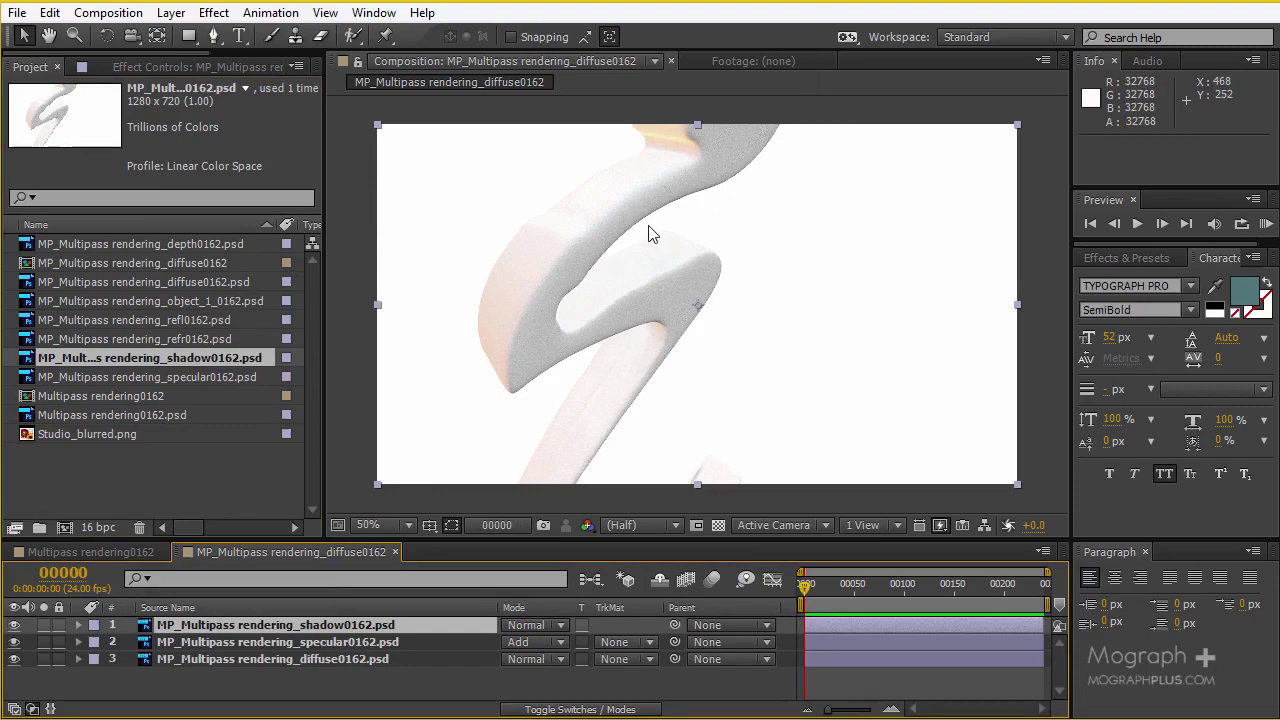
{"action": "left_click", "coordinate": [527, 624]}
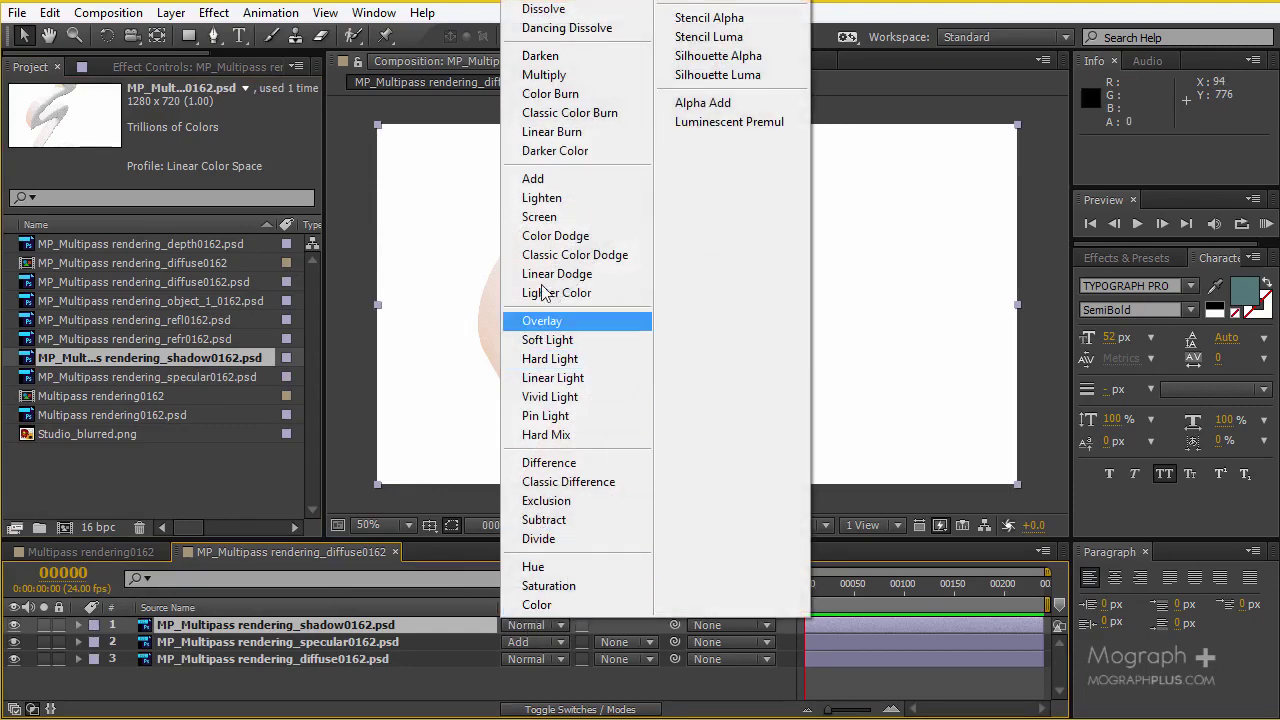
{"action": "left_click", "coordinate": [548, 75]}
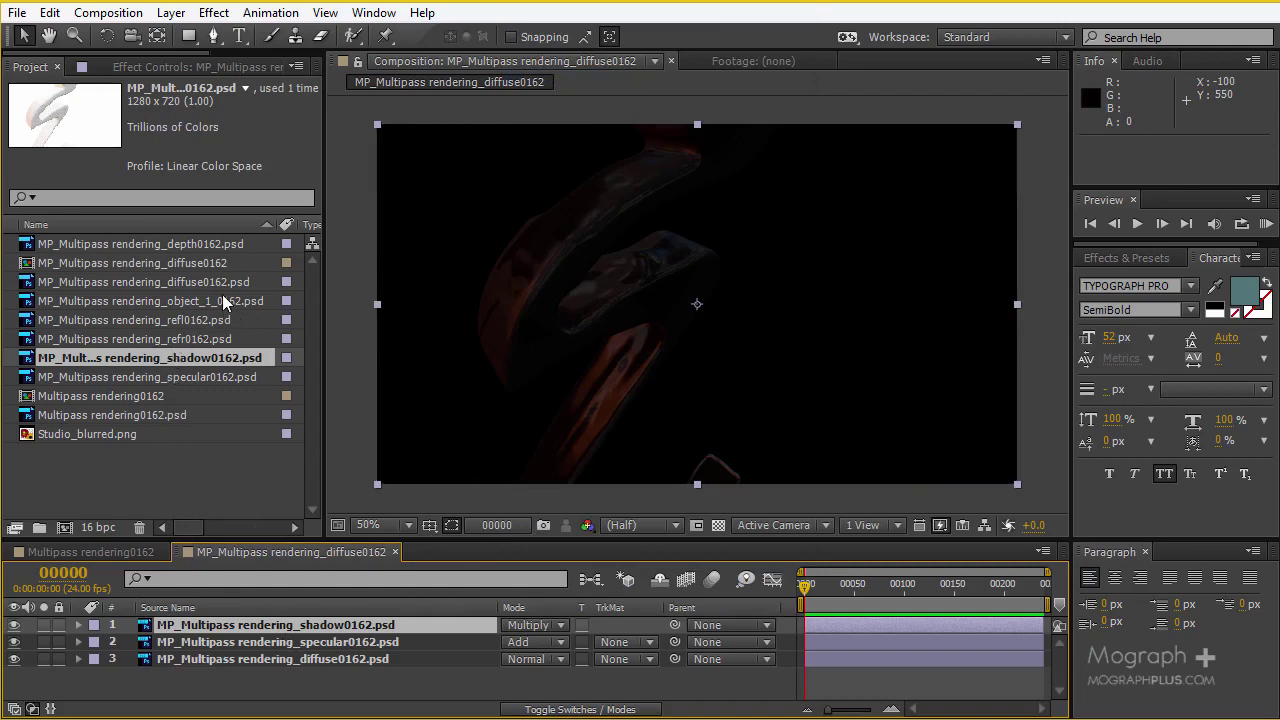
- Stack refr0162.psd and then refl0162.psd on top, each set to Add mode
{"action": "left_click_drag", "start_coordinate": [212, 339], "coordinate": [423, 635]}
{"action": "left_click", "coordinate": [546, 626]}
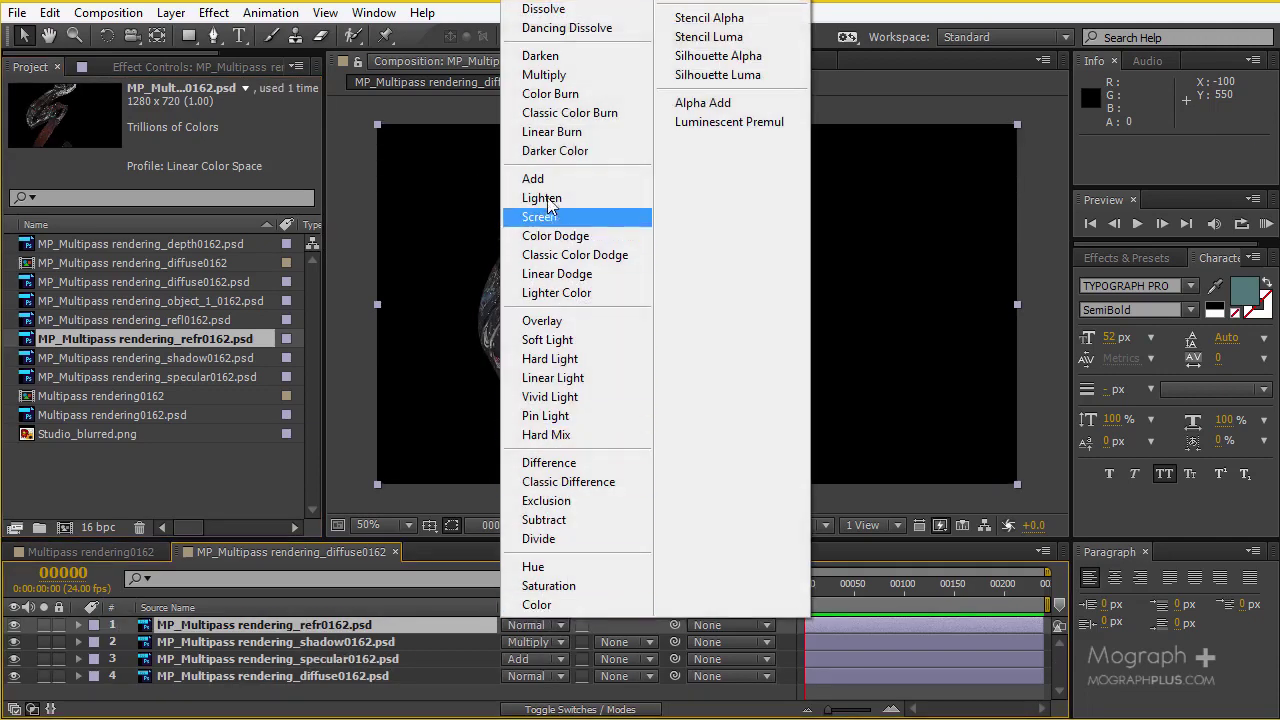
{"action": "left_click", "coordinate": [547, 181]}
{"action": "scroll", "coordinate": [578, 251], "scroll_direction": "up", "scroll_amount": 2}
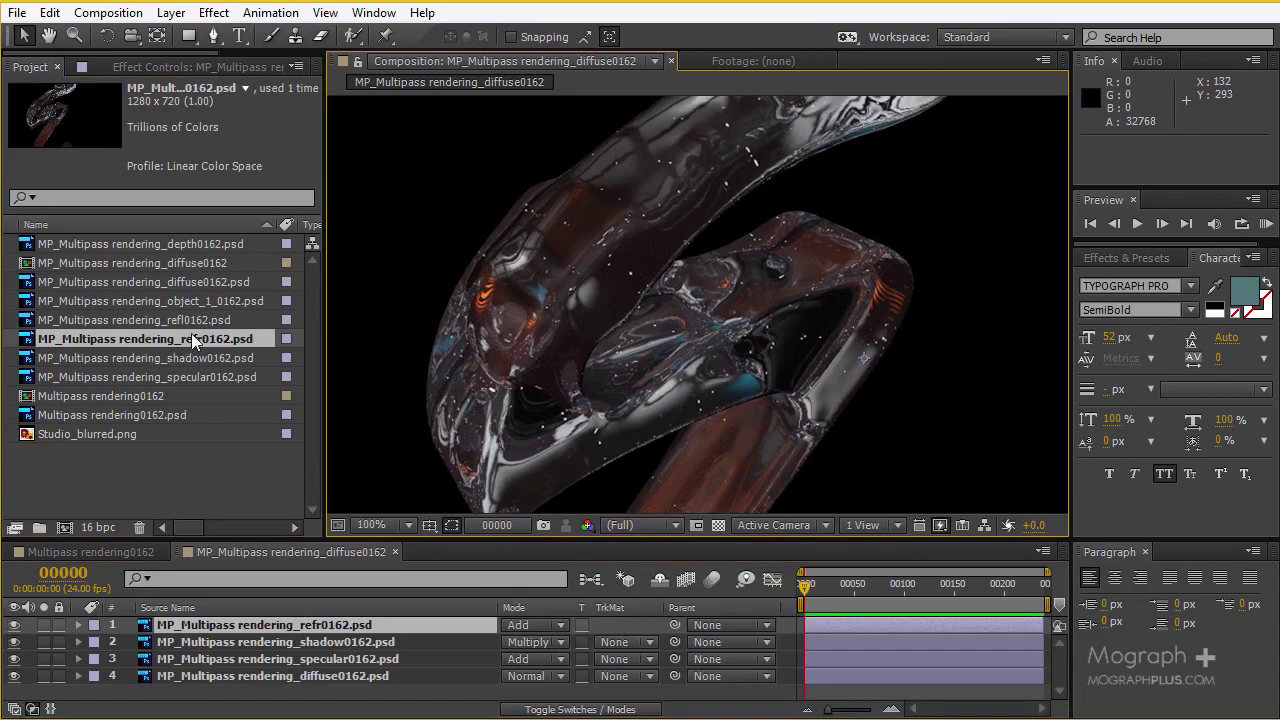
{"action": "left_click_drag", "start_coordinate": [198, 320], "coordinate": [245, 628]}
{"action": "left_click", "coordinate": [532, 625]}
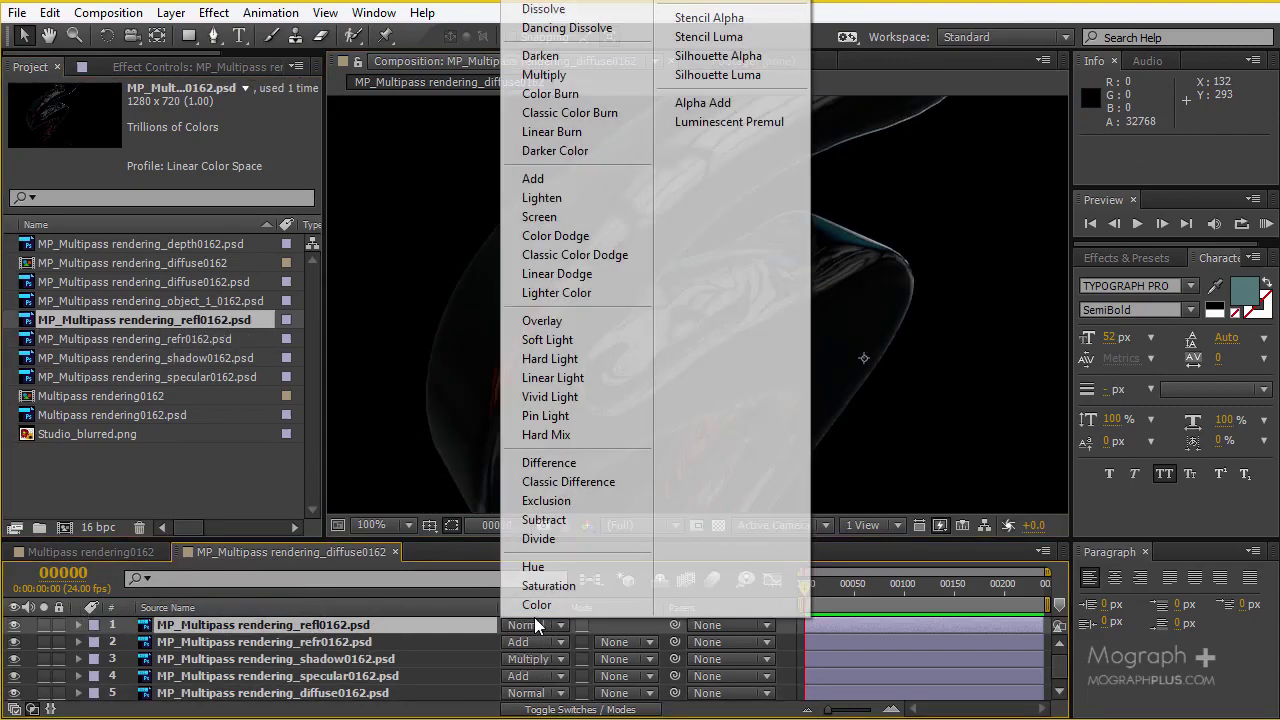
{"action": "left_click", "coordinate": [530, 179]}
{"action": "scroll", "coordinate": [605, 336], "scroll_direction": "down", "scroll_amount": 2}
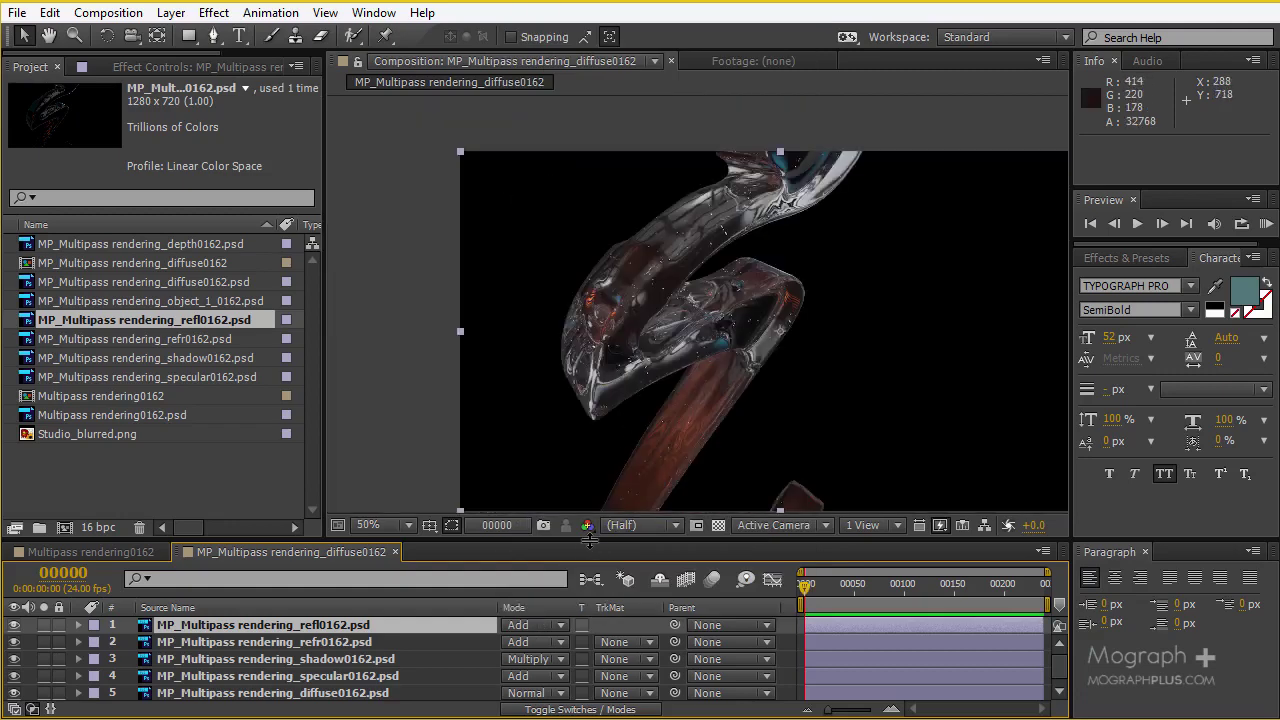
- Copy Studio_blurred.png from Multipass rendering0162 and paste it as the diffuse comp's bottom layer
{"action": "left_click_drag", "start_coordinate": [588, 541], "coordinate": [100, 468]}
{"action": "left_click", "coordinate": [67, 479]}
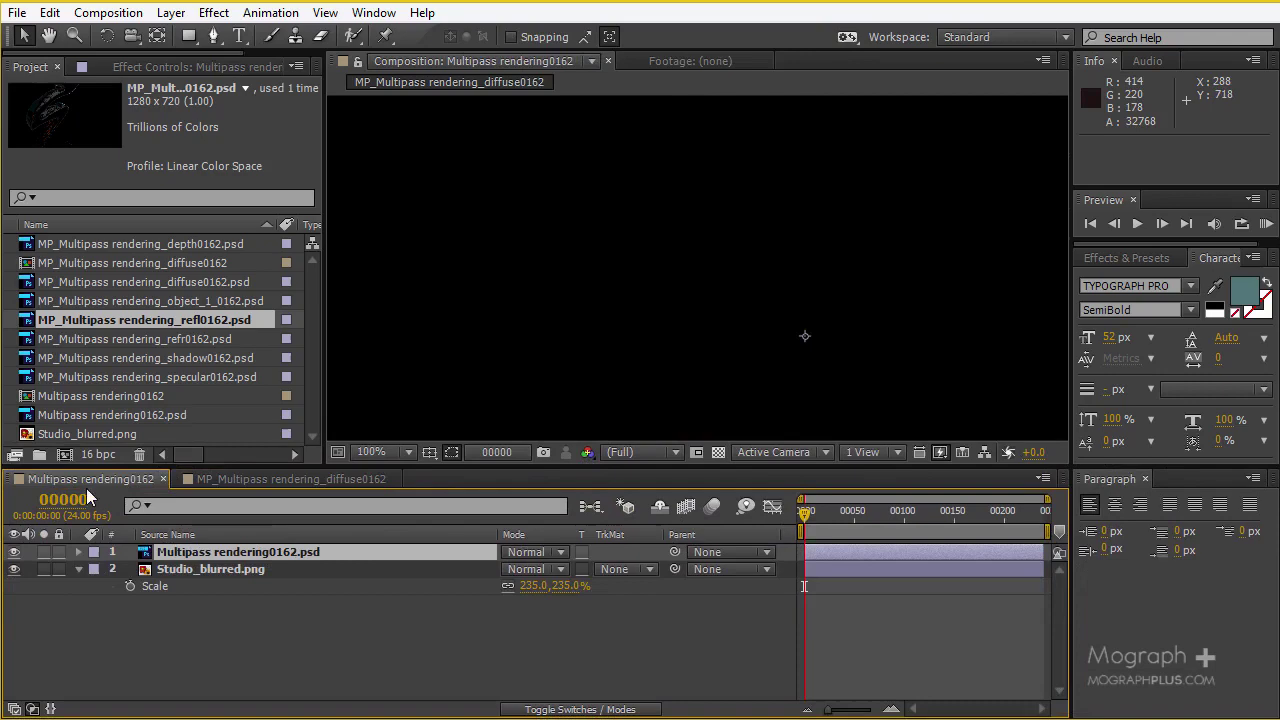
{"action": "left_click", "coordinate": [200, 568]}
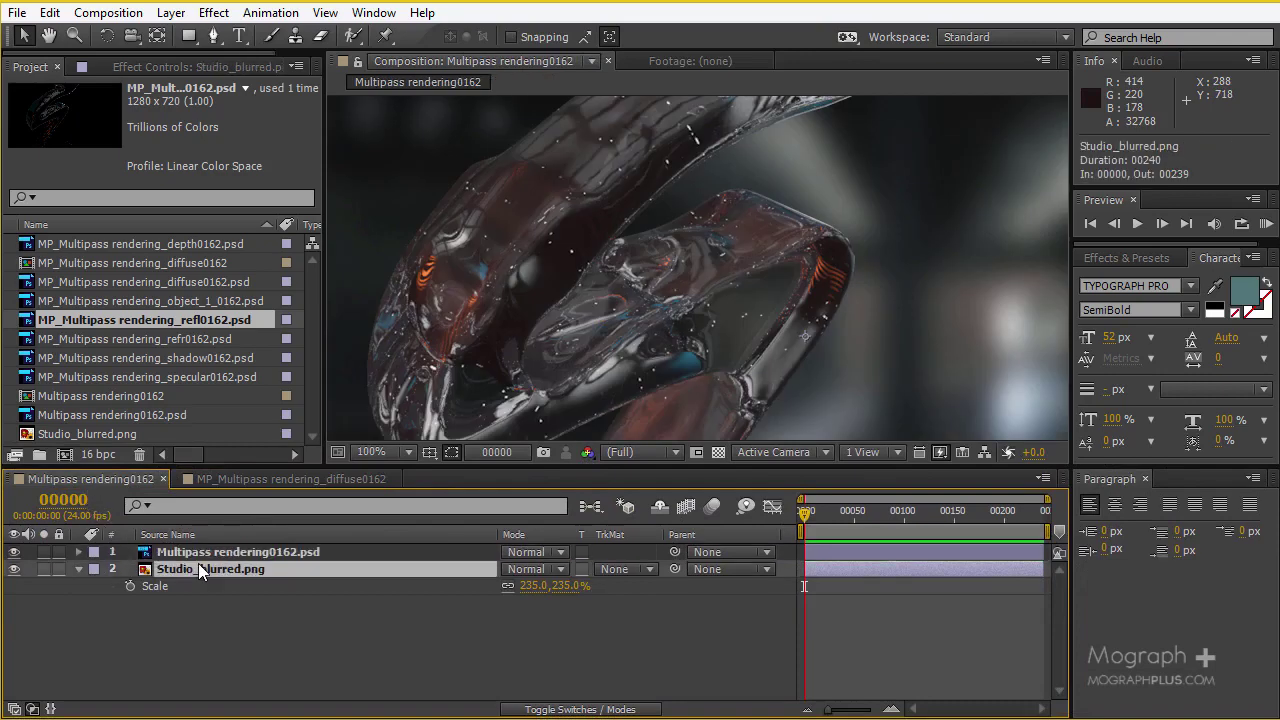
{"action": "key", "text": "ctrl+c"}
{"action": "left_click", "coordinate": [229, 480]}
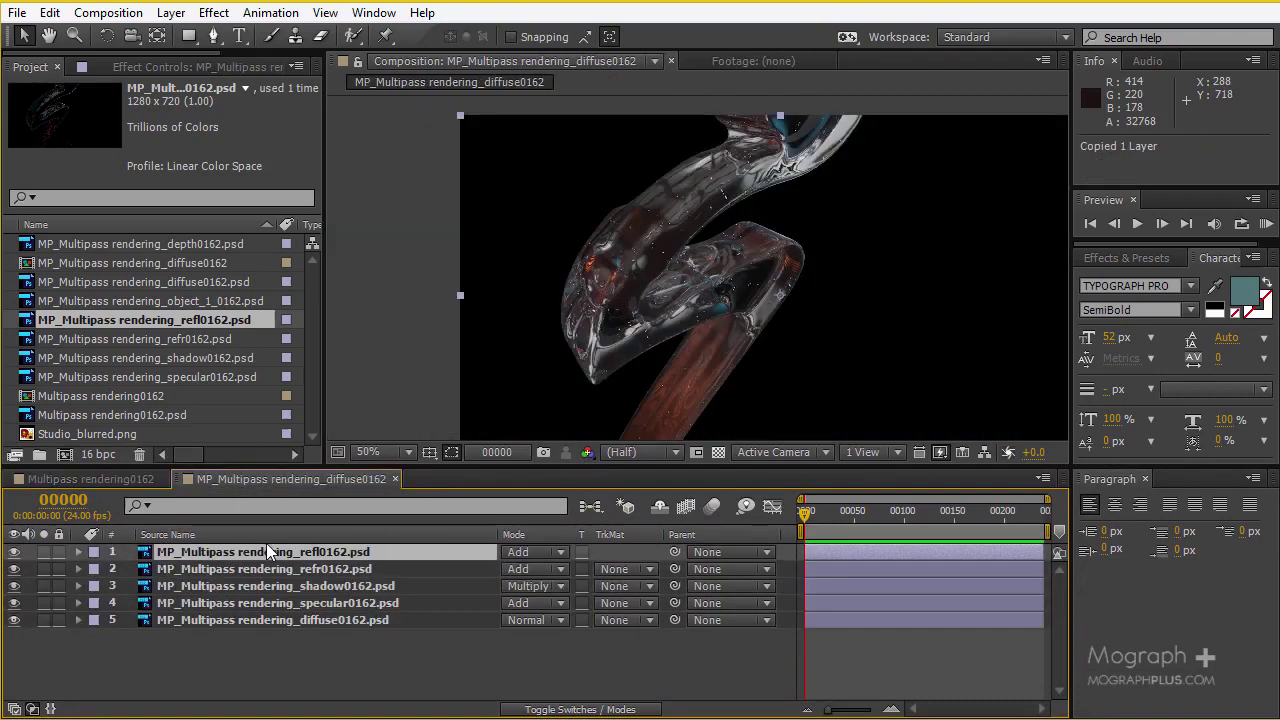
{"action": "key", "text": "ctrl+v"}
{"action": "left_click_drag", "start_coordinate": [253, 552], "coordinate": [241, 643]}
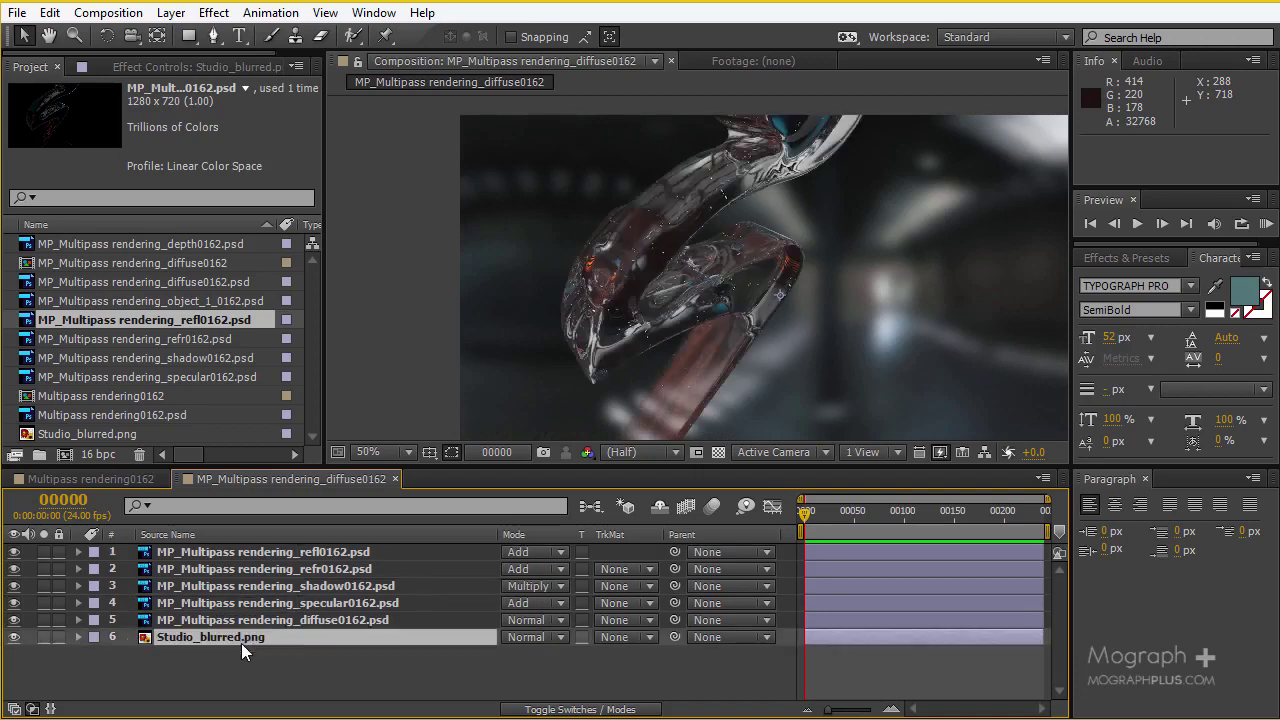
- Compare the rebuilt diffuse comp with the original Multipass rendering0162 comp
{"action": "scroll", "coordinate": [639, 304], "scroll_direction": "up", "scroll_amount": 2}
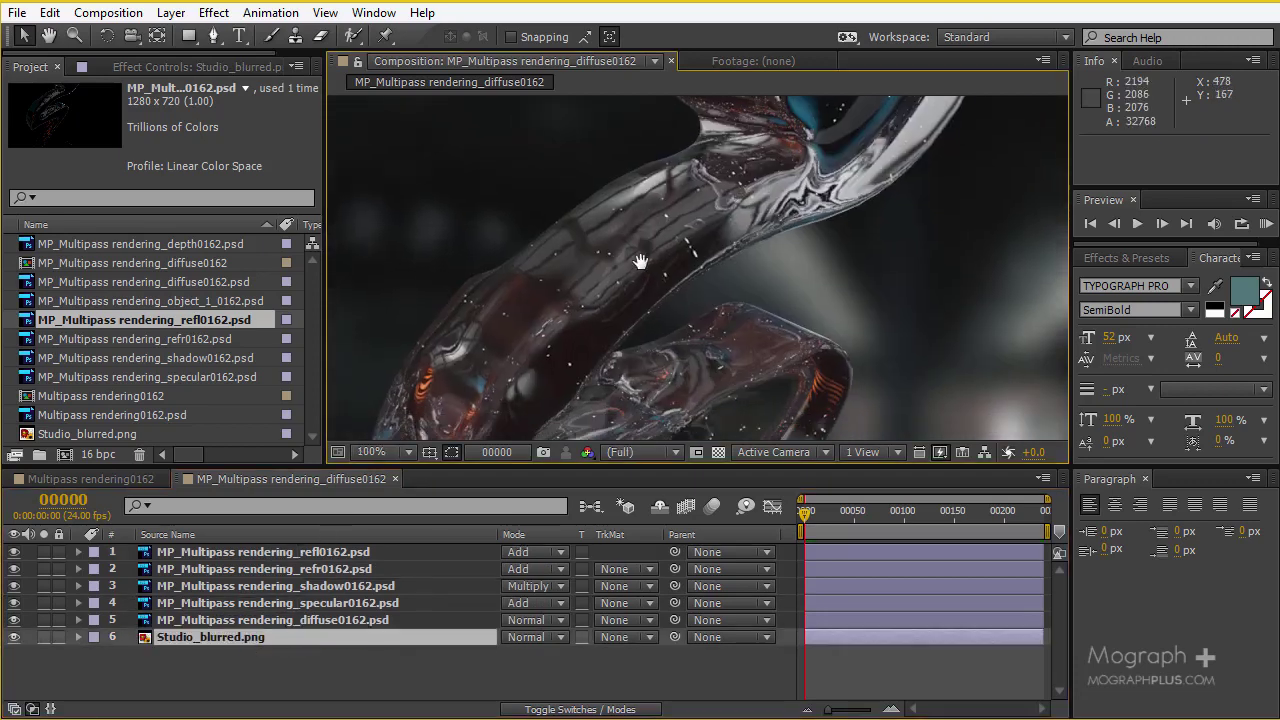
{"action": "left_click", "coordinate": [75, 478]}
{"action": "mouse_move", "coordinate": [622, 308]}
{"action": "left_mouse_down"}
{"action": "mouse_move", "coordinate": [617, 351]}
{"action": "mouse_move", "coordinate": [590, 355]}
{"action": "mouse_move", "coordinate": [600, 320]}
{"action": "left_mouse_up"}
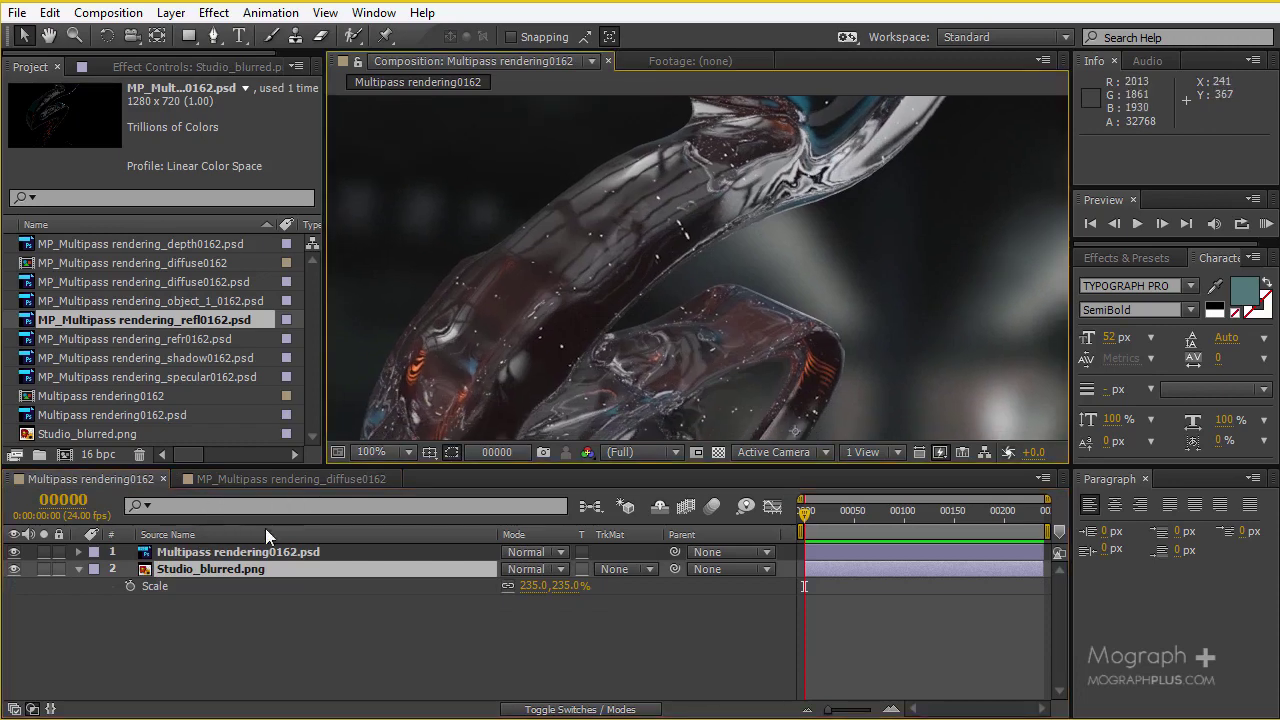
{"action": "left_click", "coordinate": [246, 478]}
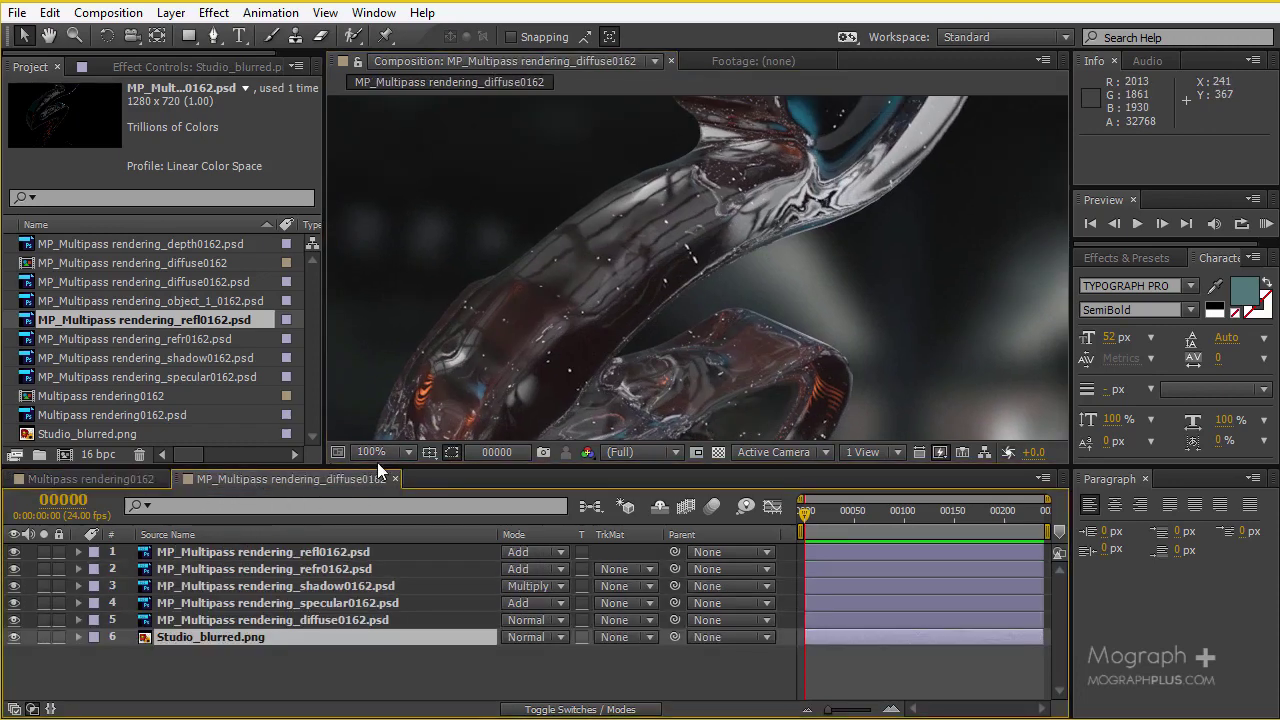
{"action": "left_click_drag", "start_coordinate": [590, 311], "coordinate": [640, 262]}
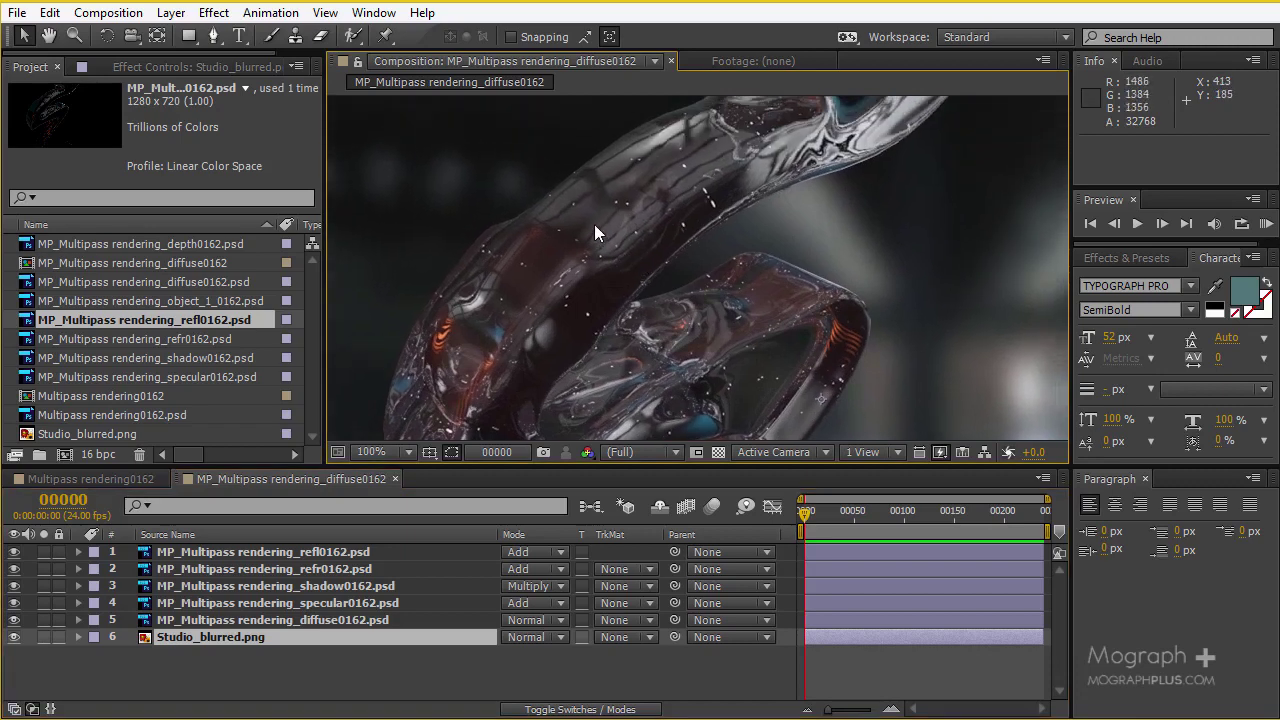
- Drop refr0162's opacity to 0% to compare, then return it to 100%
{"action": "left_click", "coordinate": [360, 576]}
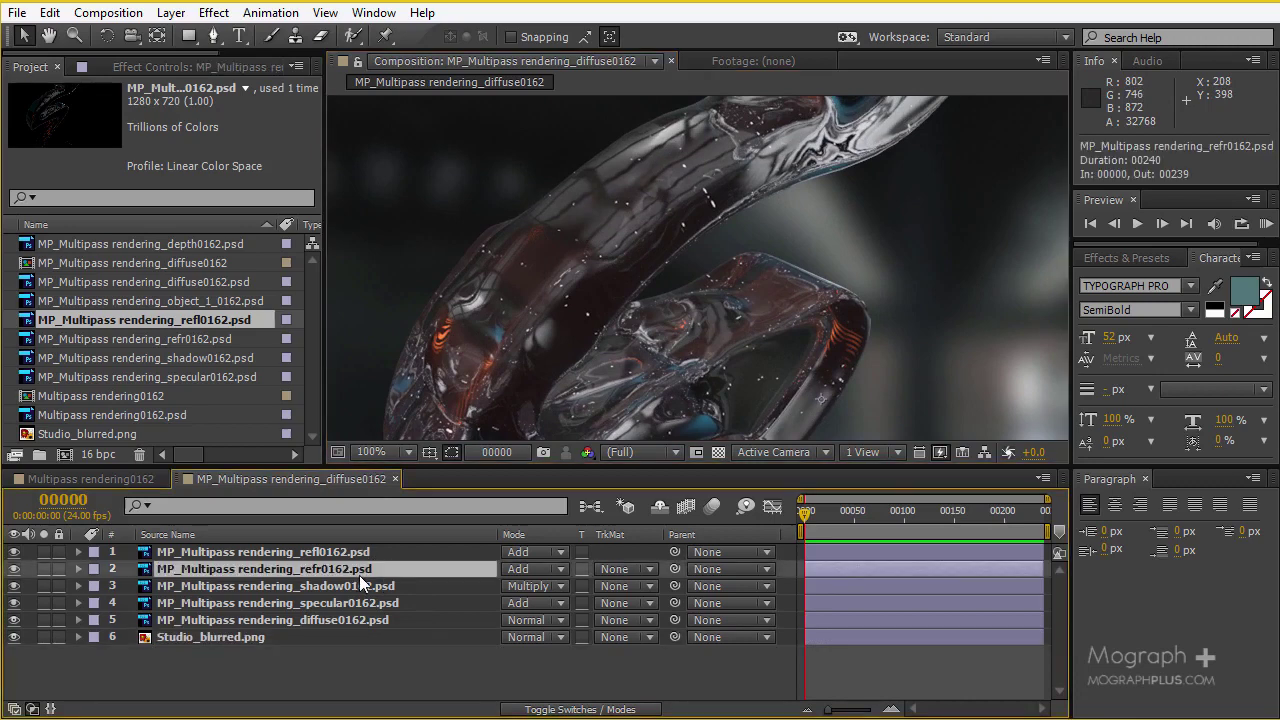
{"action": "key", "text": "t"}
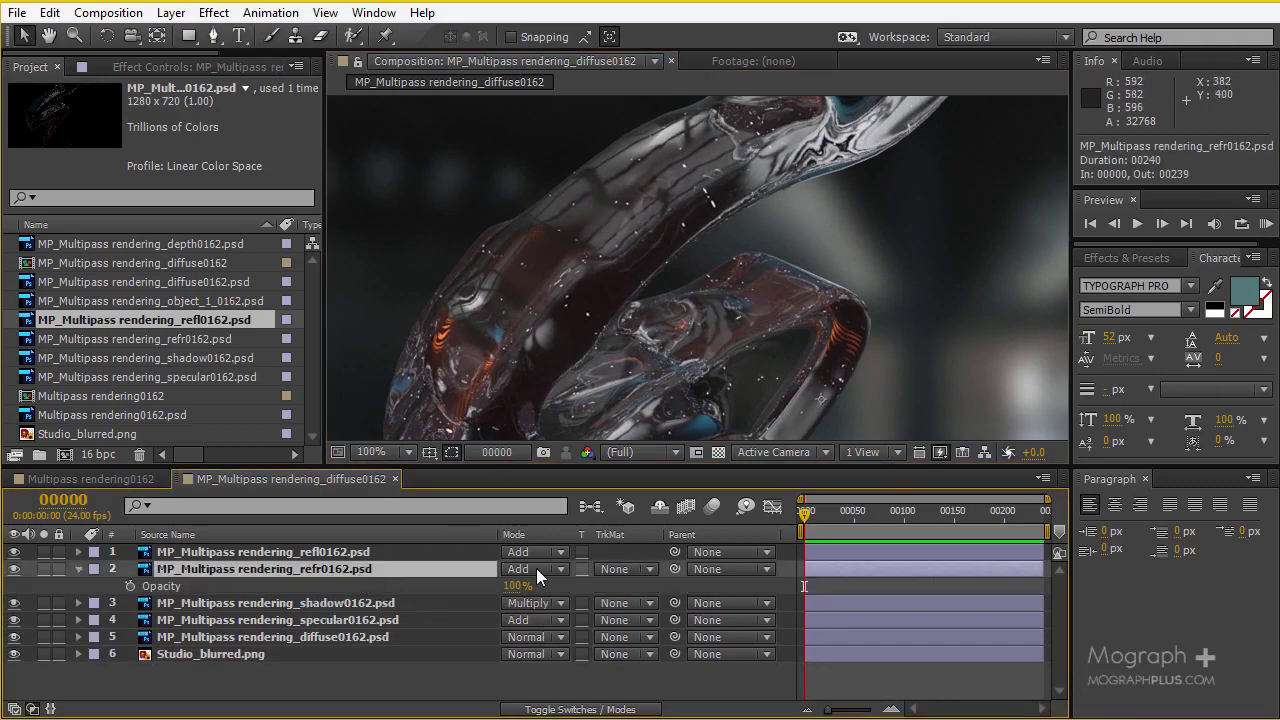
{"action": "left_click_drag", "start_coordinate": [517, 590], "coordinate": [362, 586]}
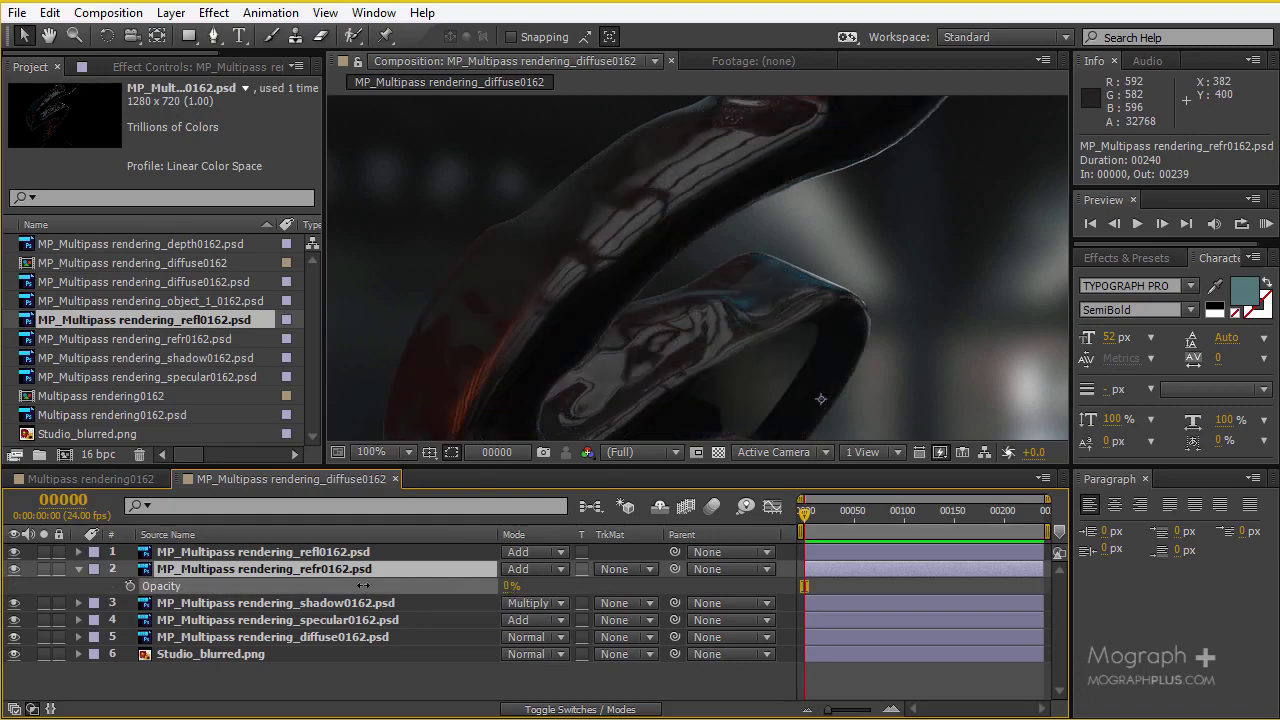
{"action": "left_click_drag", "start_coordinate": [577, 277], "coordinate": [596, 314]}
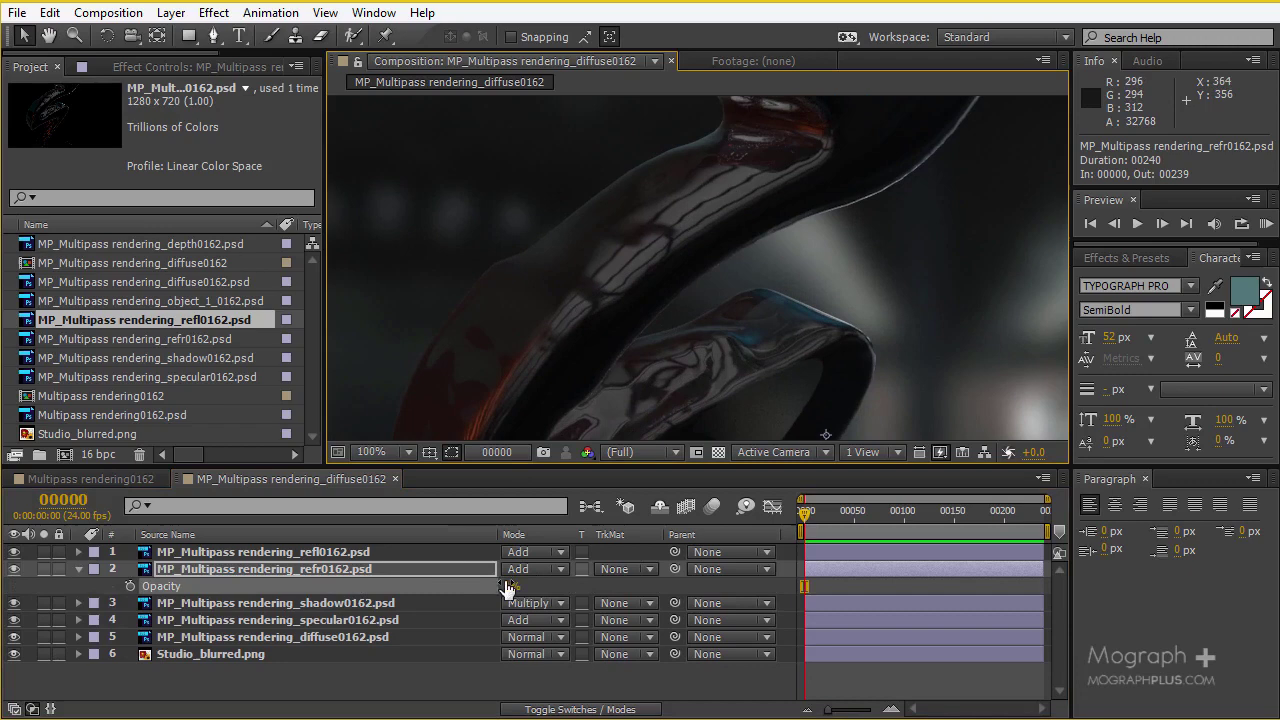
{"action": "left_click_drag", "start_coordinate": [506, 586], "coordinate": [706, 570]}
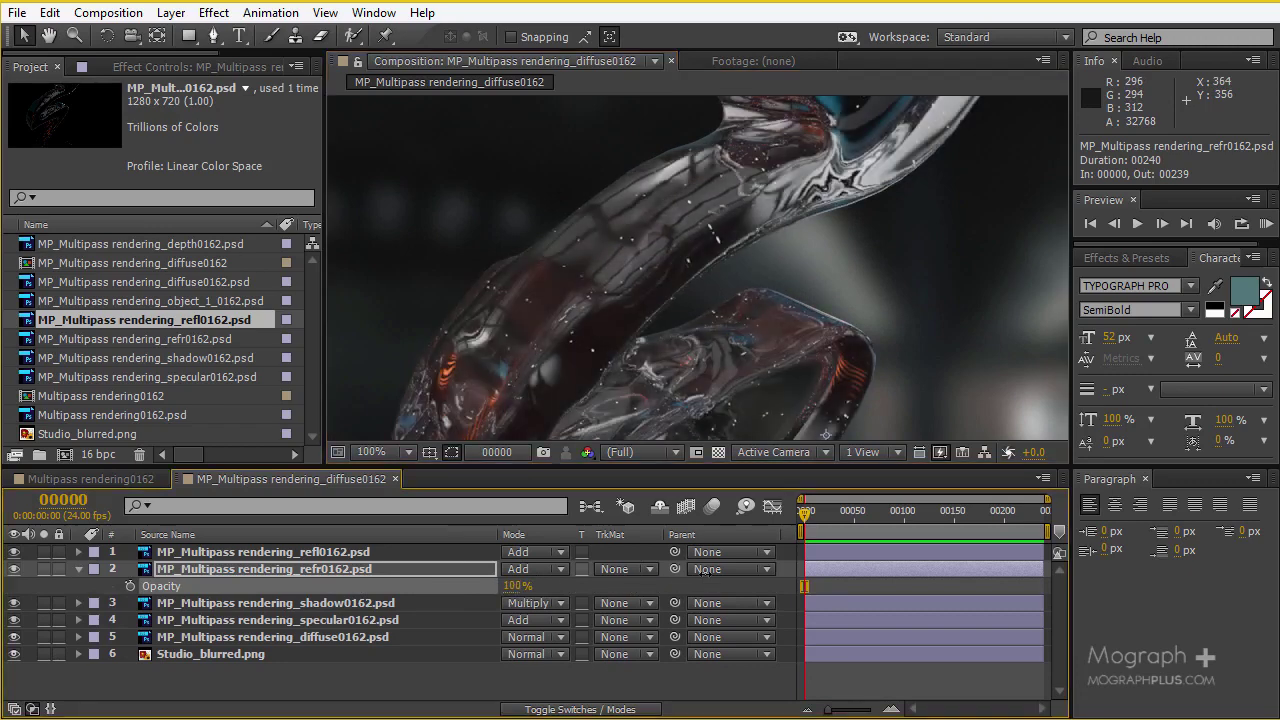
- Apply Hue/Saturation to refr0162 with Master Hue set to 0x+253°
{"action": "left_click", "coordinate": [368, 569]}
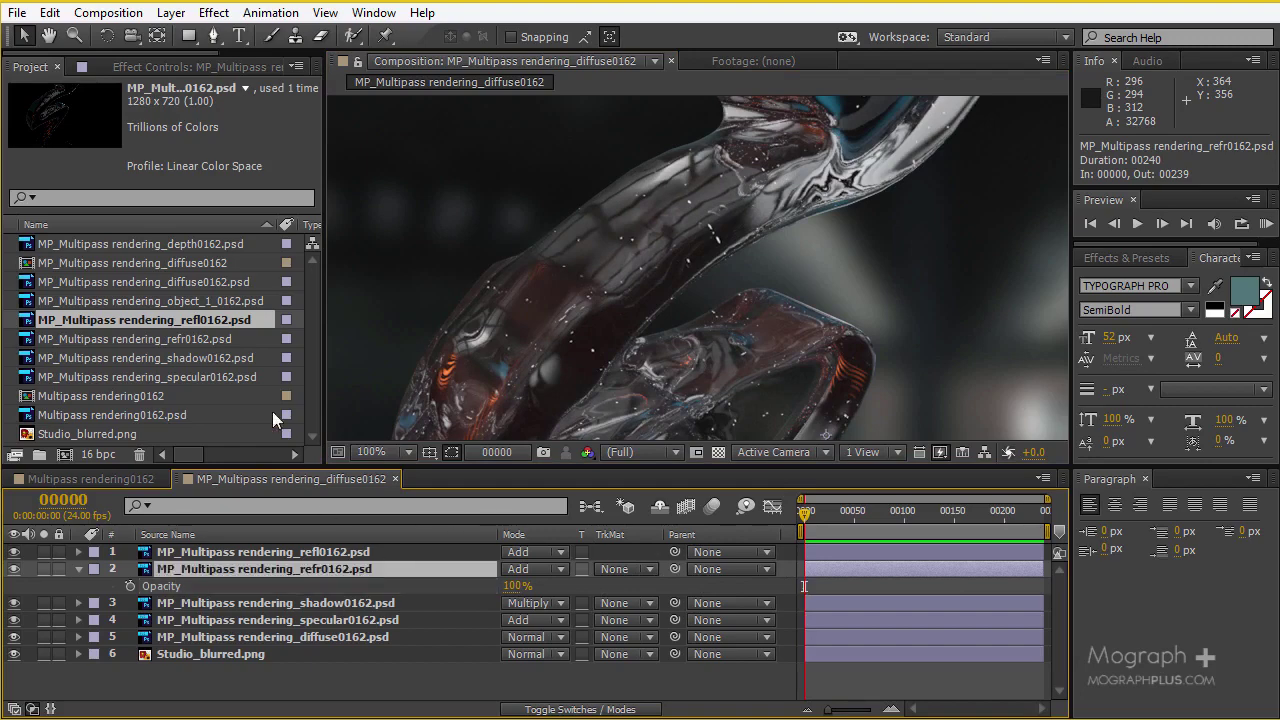
{"action": "left_click", "coordinate": [213, 13]}
{"action": "mouse_move", "coordinate": [350, 222]}
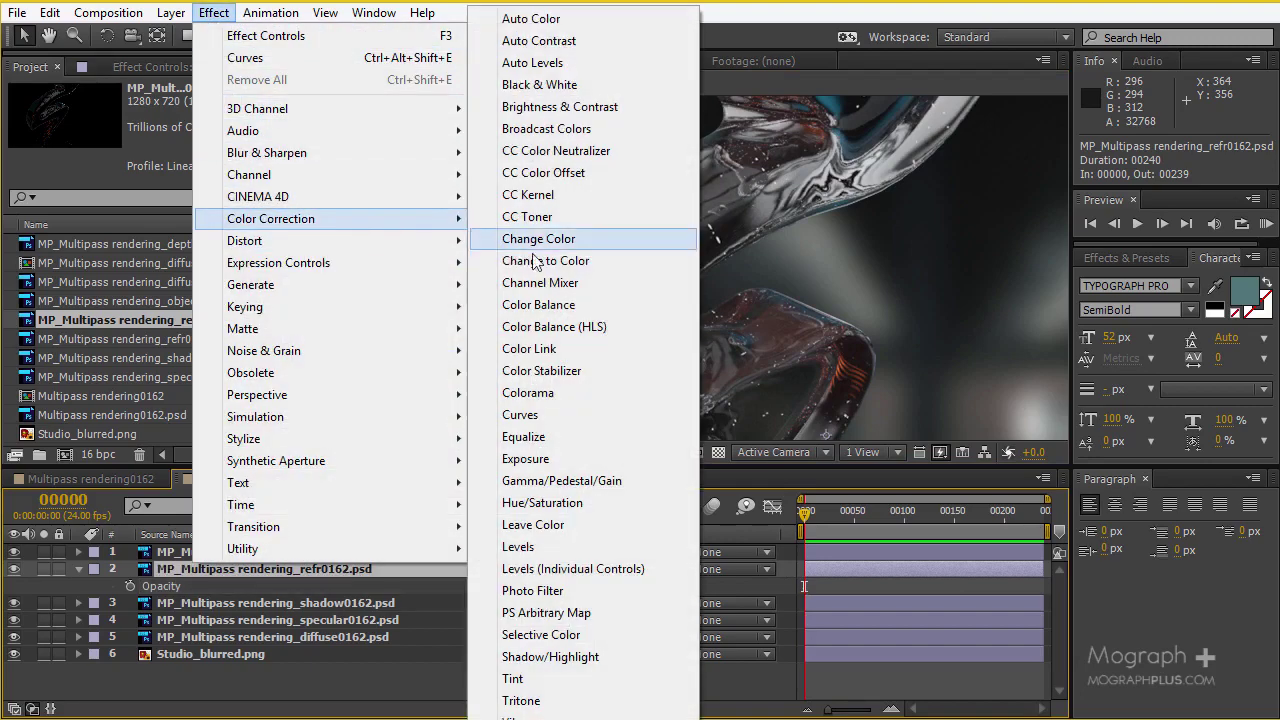
{"action": "left_click", "coordinate": [550, 502]}
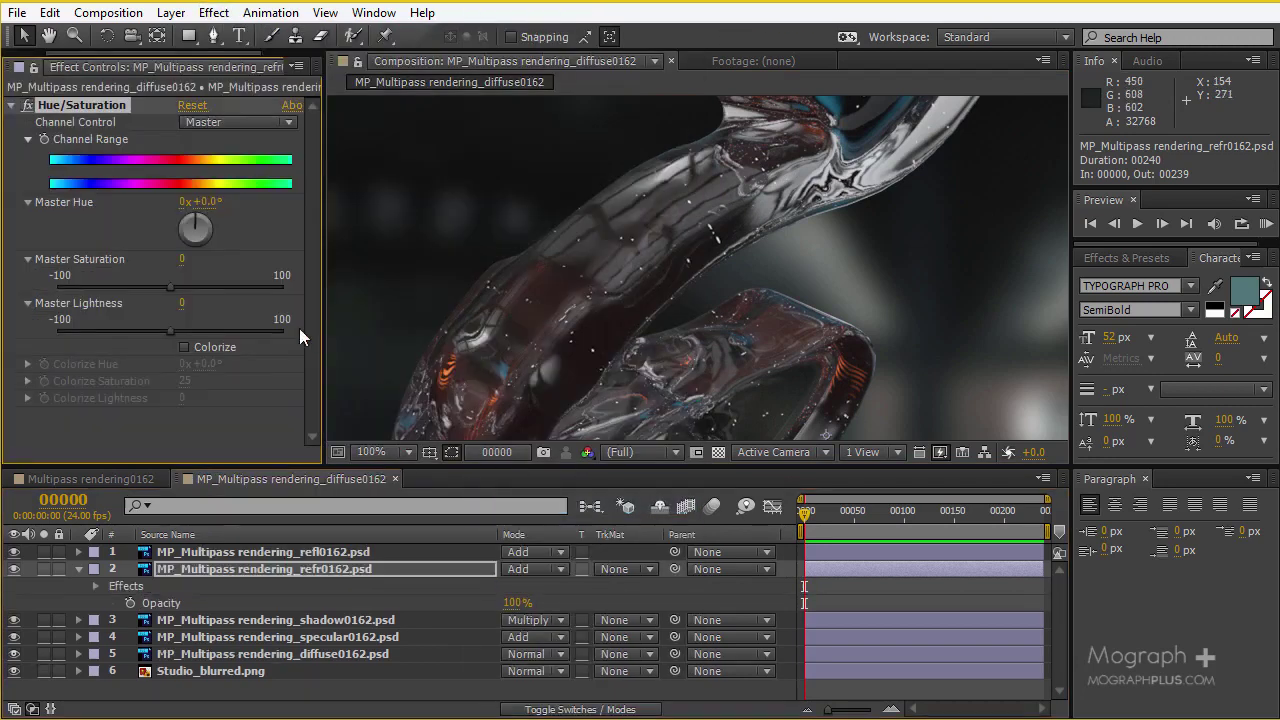
{"action": "left_click_drag", "start_coordinate": [179, 238], "coordinate": [148, 244]}
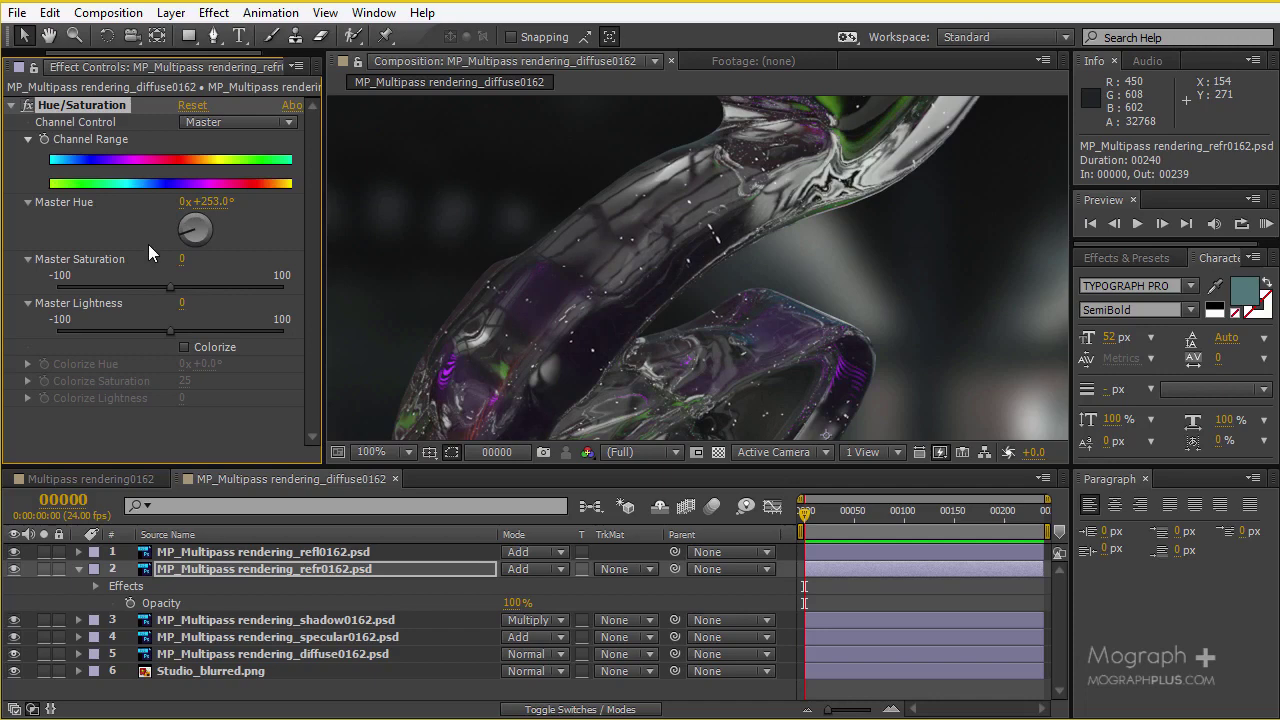
{"action": "left_click_drag", "start_coordinate": [512, 248], "coordinate": [538, 198]}
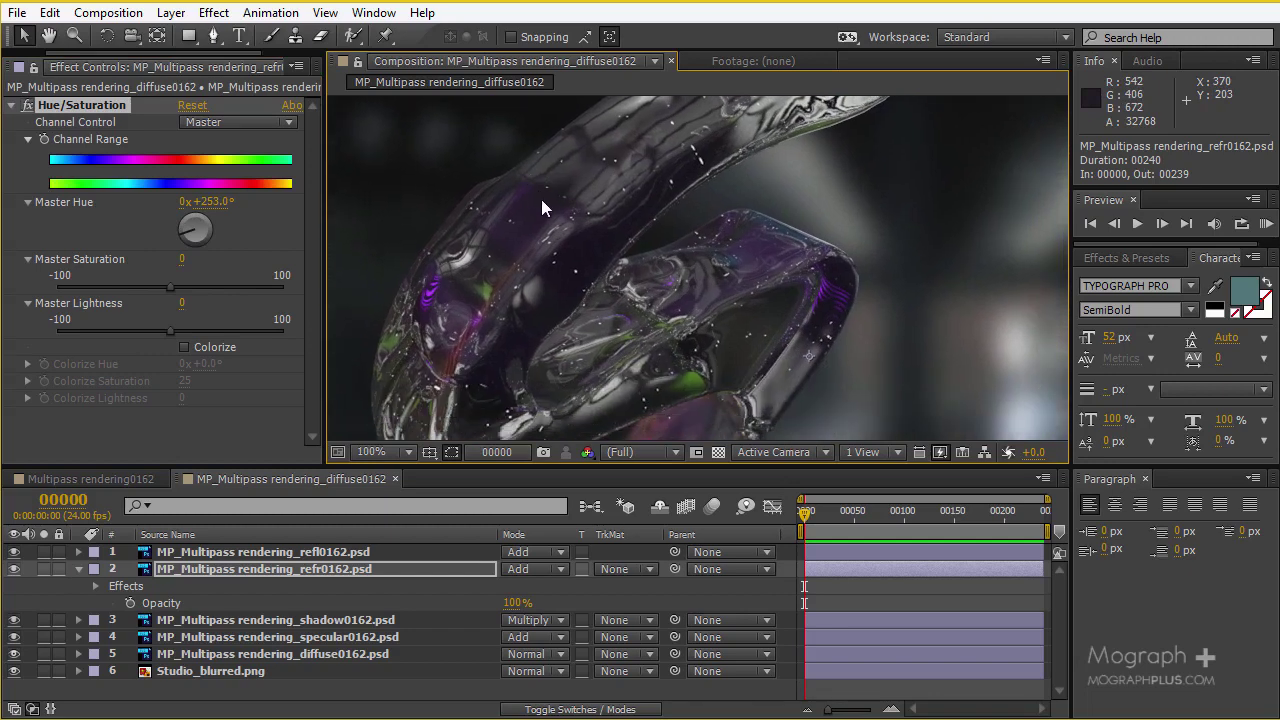
{"action": "scroll", "coordinate": [541, 199], "scroll_direction": "down", "scroll_amount": 2}
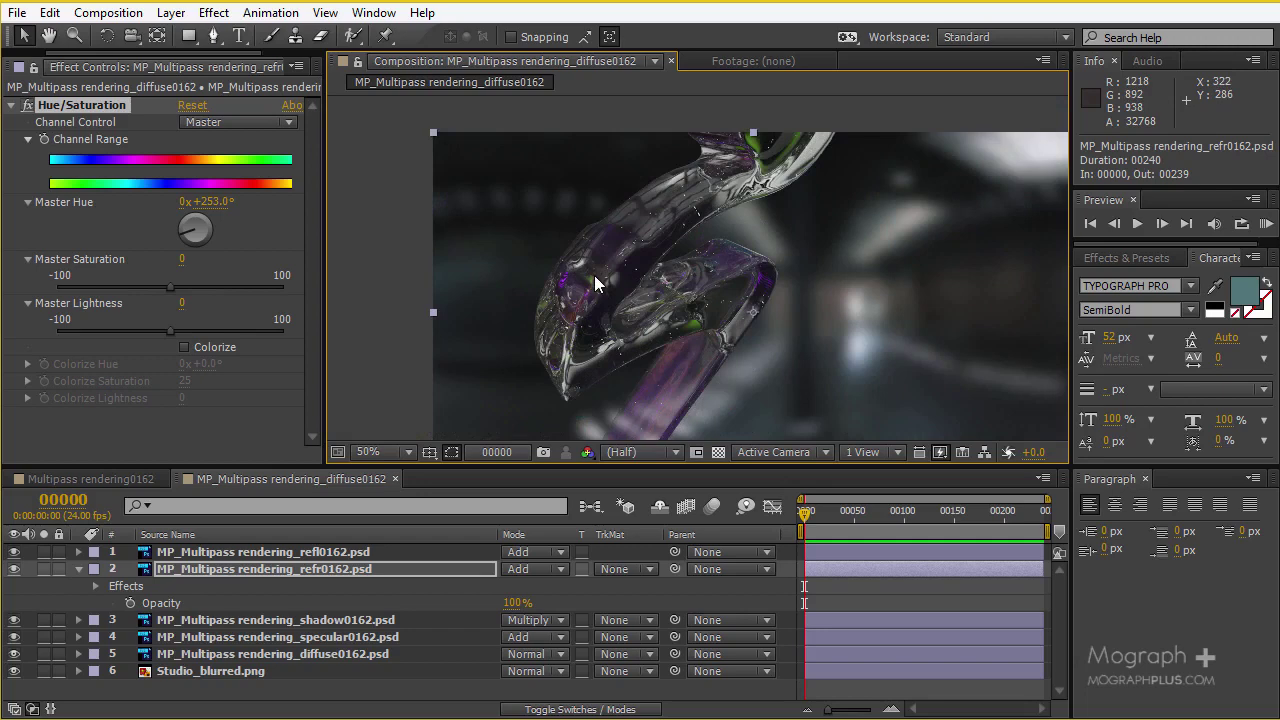
{"action": "scroll", "coordinate": [594, 275], "scroll_direction": "up", "scroll_amount": 2}
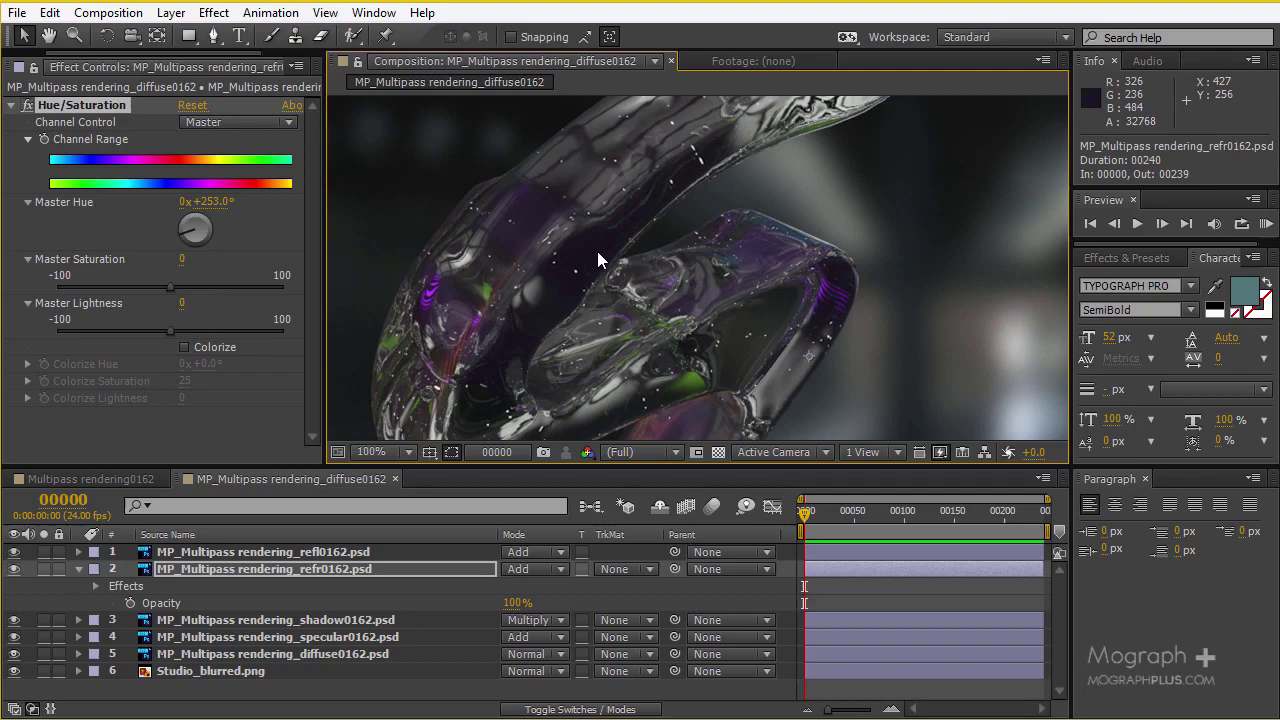
{"action": "left_click", "coordinate": [86, 479]}
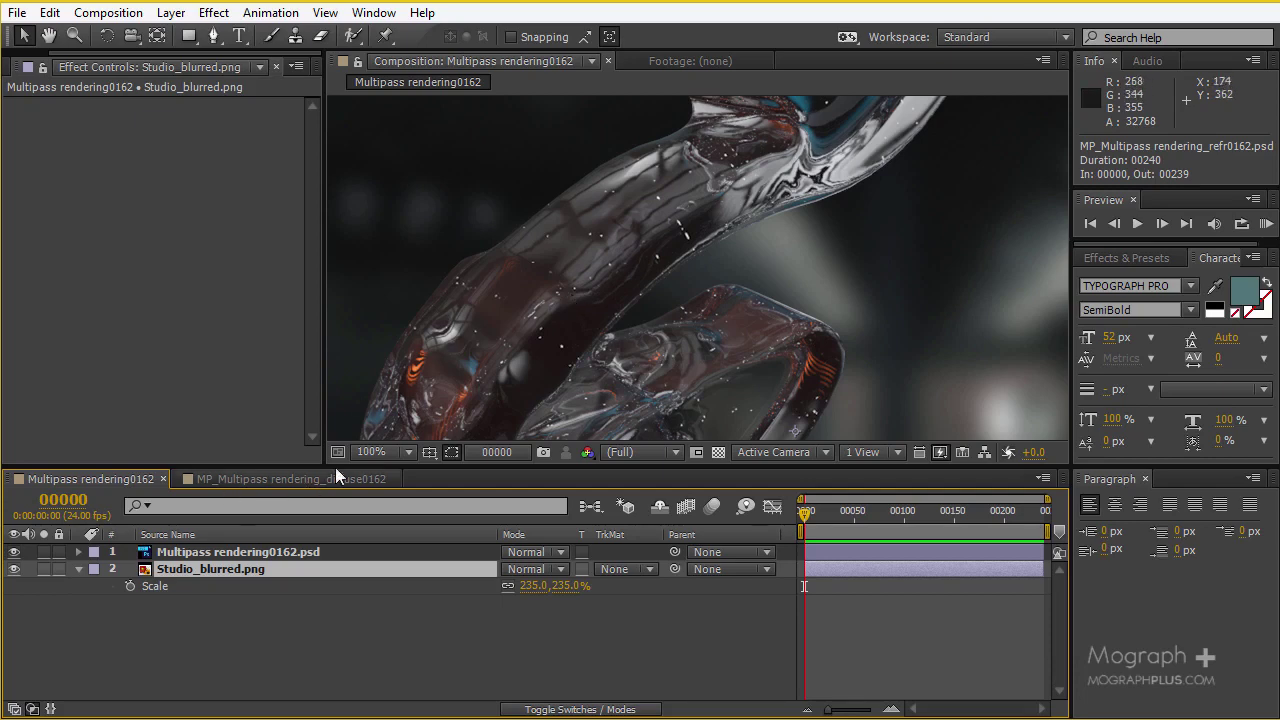
{"action": "left_click", "coordinate": [288, 478]}
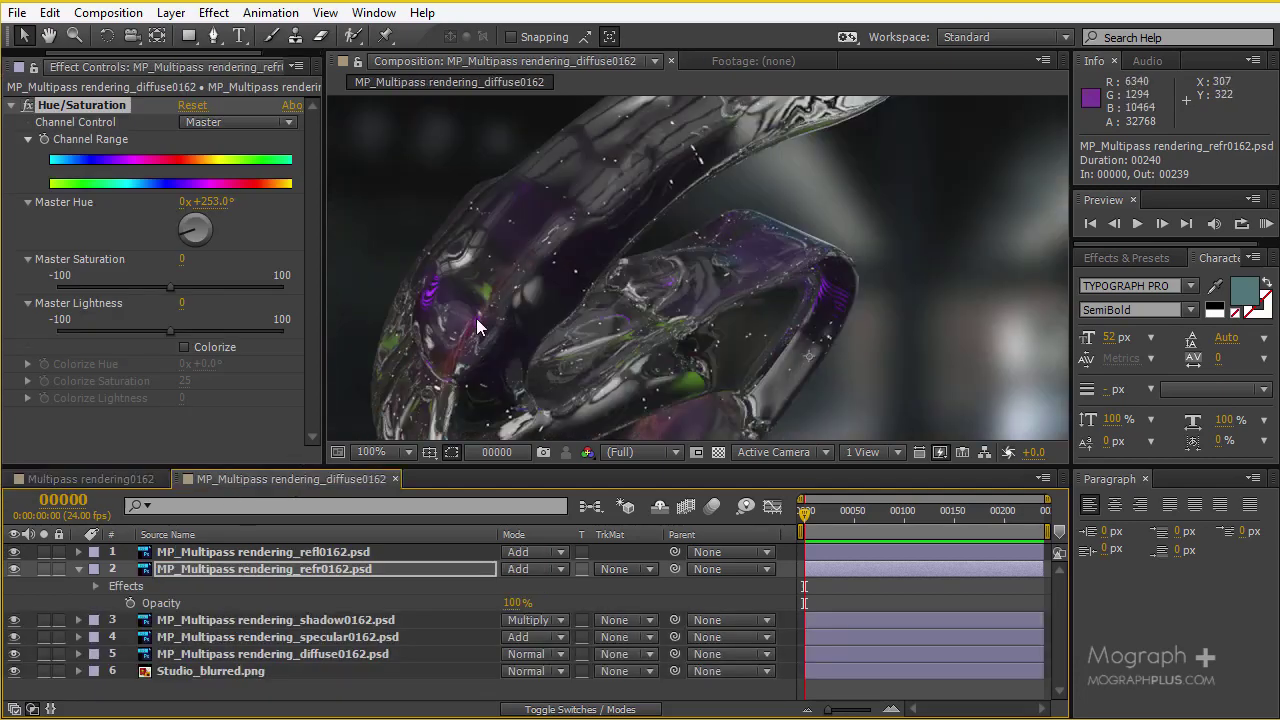